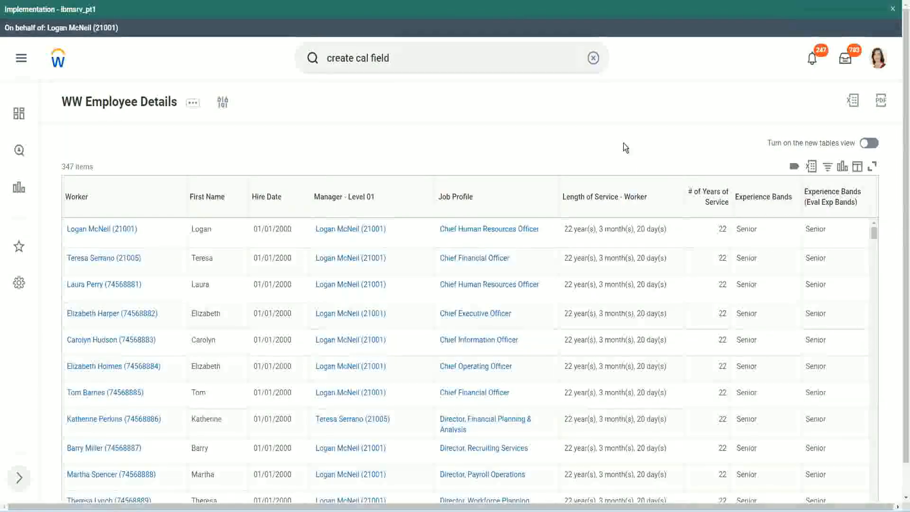
click(790, 229)
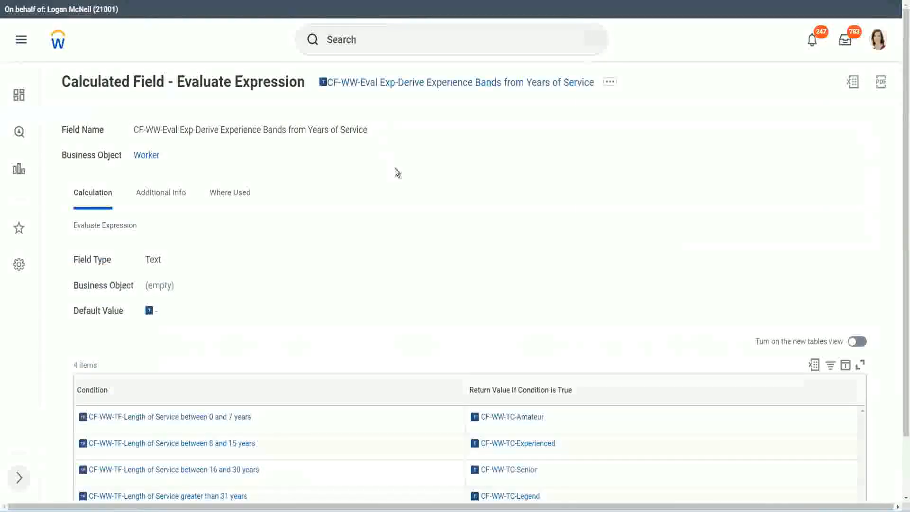
right_click(395, 90)
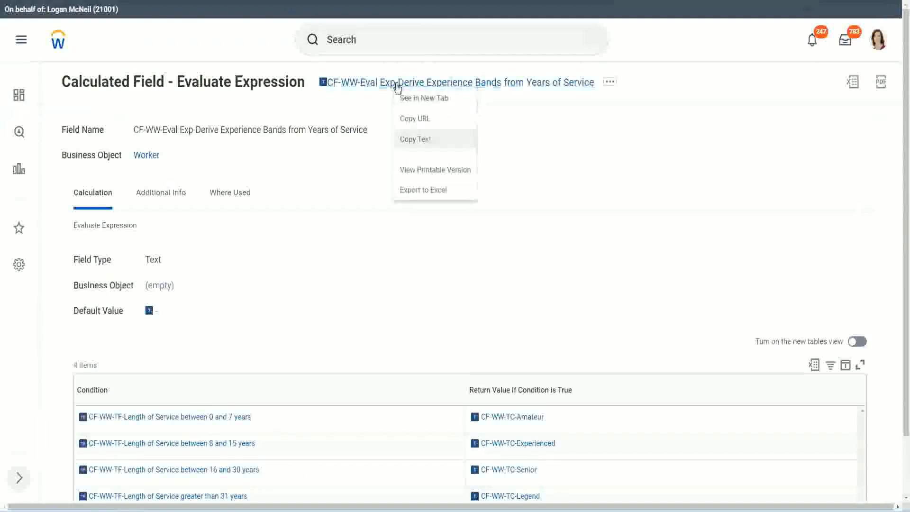
Search for "create calc field" and open the Create Calculated Field task
click(381, 42)
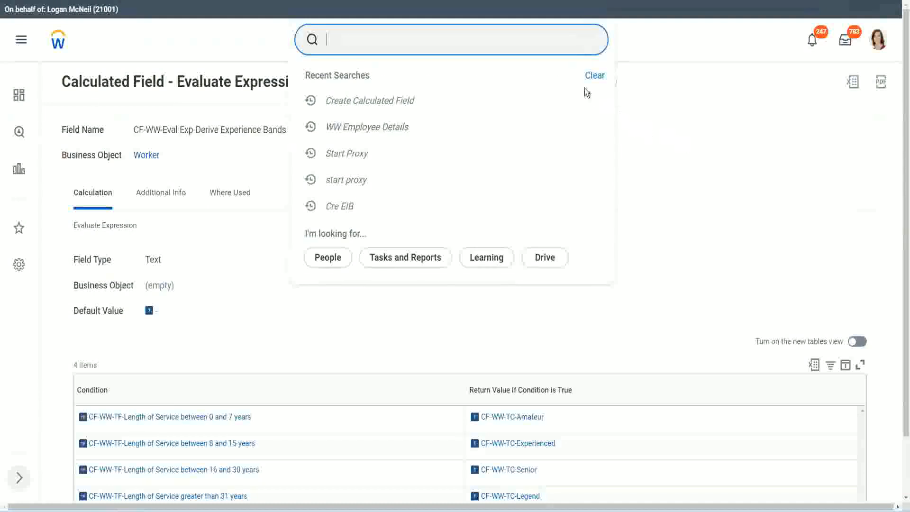
click(587, 93)
click(360, 35)
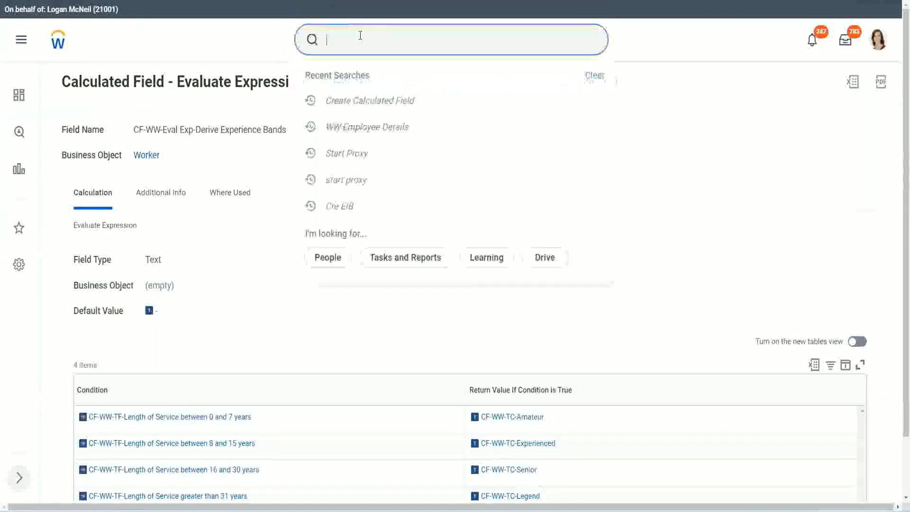
text(create calc)
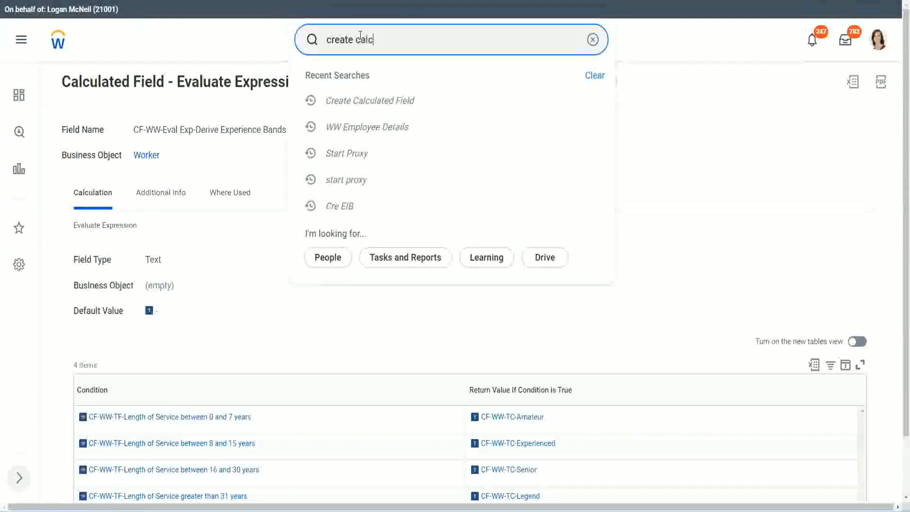
text( field)
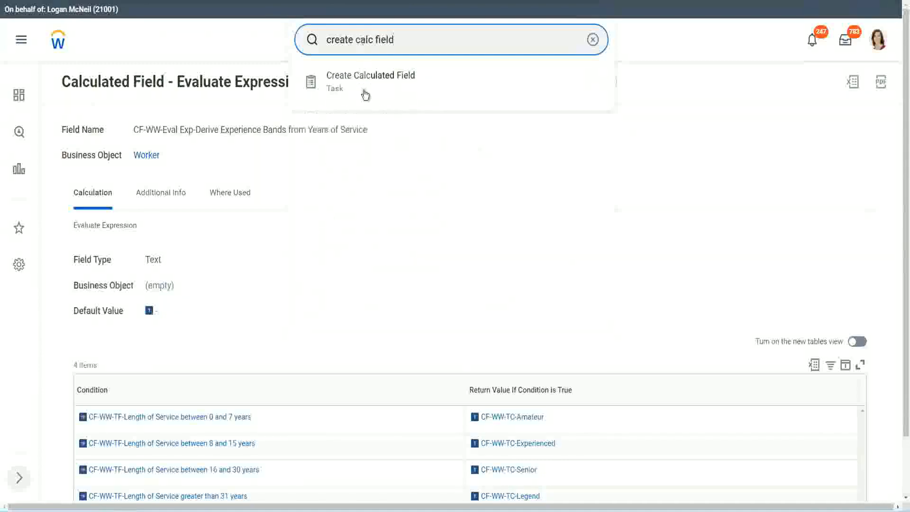
click(377, 85)
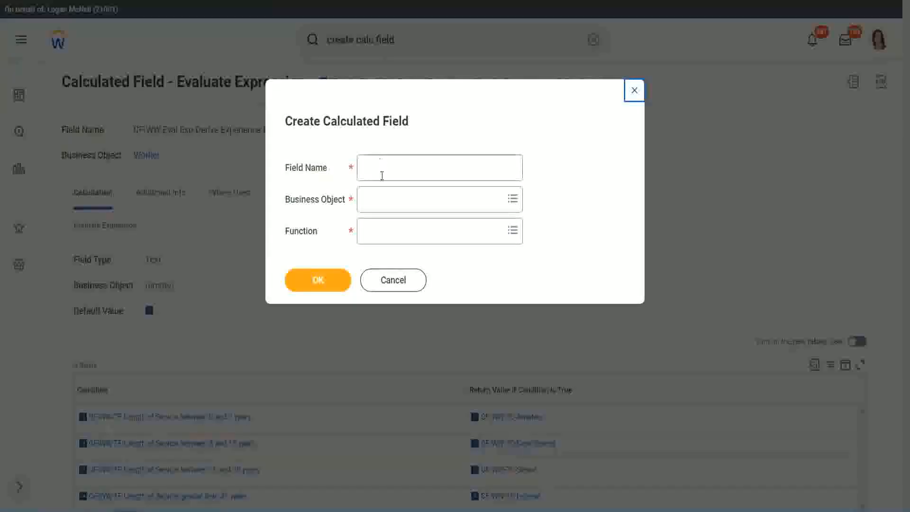
Name the new calculated field "CF-WW-LRB-Identify Experience Bands from years of Service"
click(383, 169)
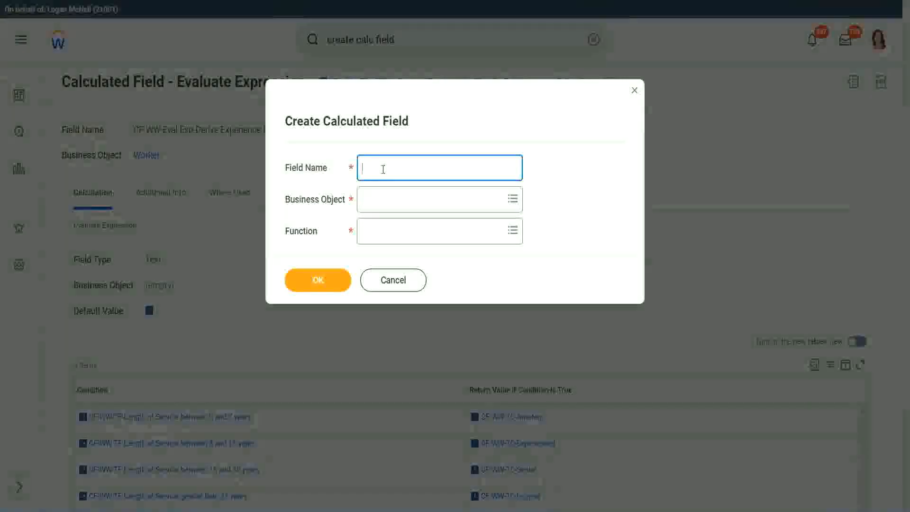
text(CF)
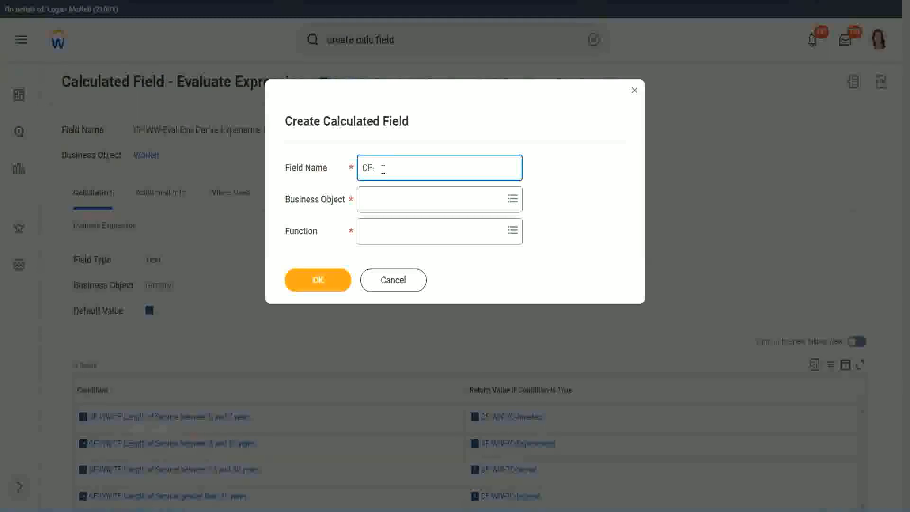
text(-WW-LRB-Identify Exe)
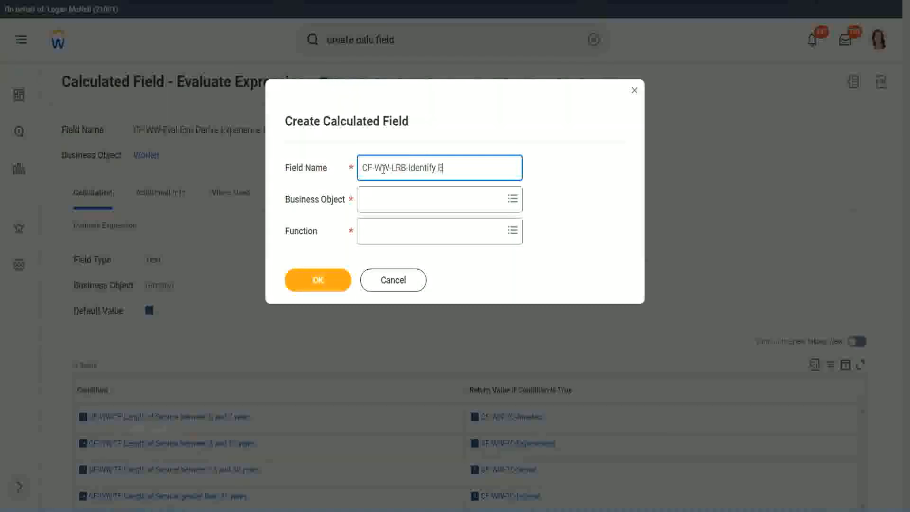
key(BackSpace)
text(perienec)
key(BackSpace)
key(BackSpace)
text(ce Bands fro)
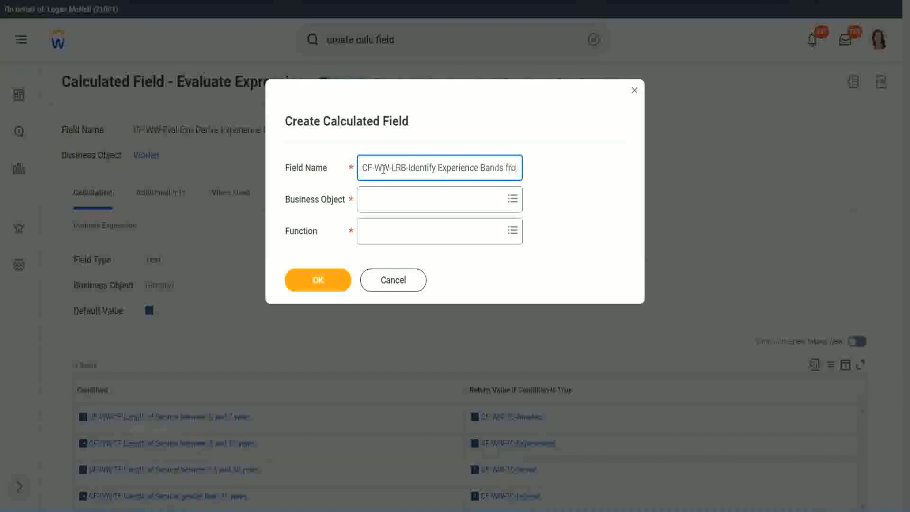
text(m years of Service)
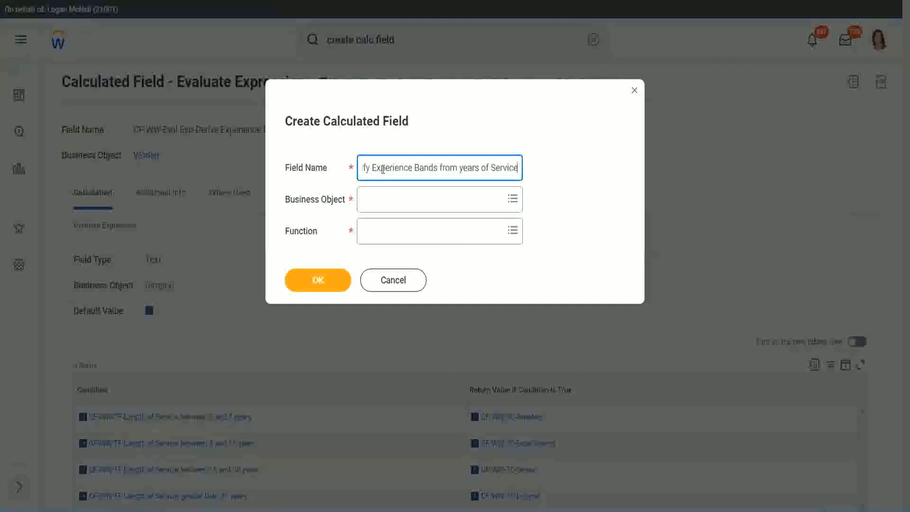
Set the business object to Worker and the function to Lookup Range Band, and continue to the field's definition
key(Tab)
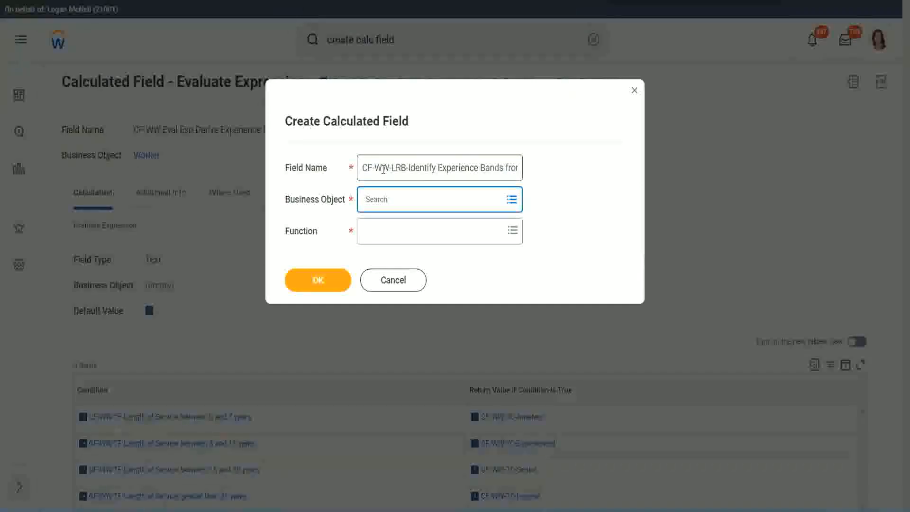
text(worker)
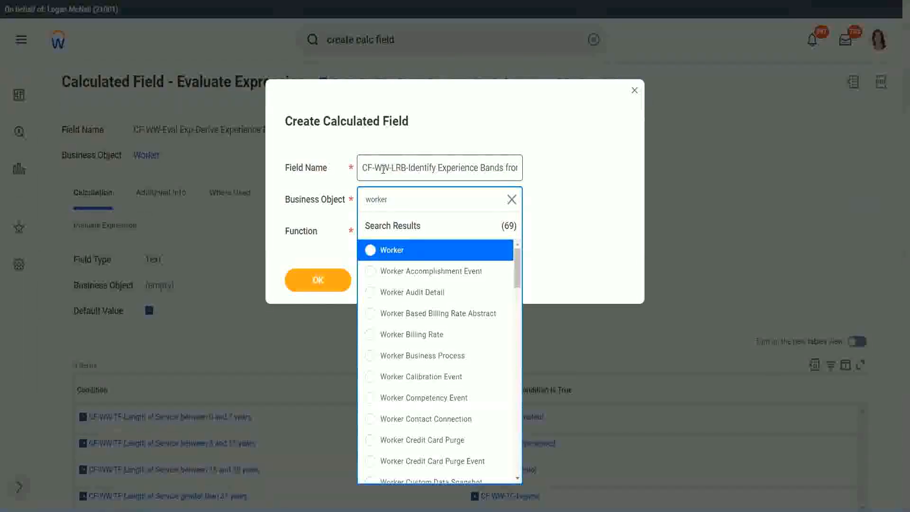
key(Return)
key(Tab)
text(lrb)
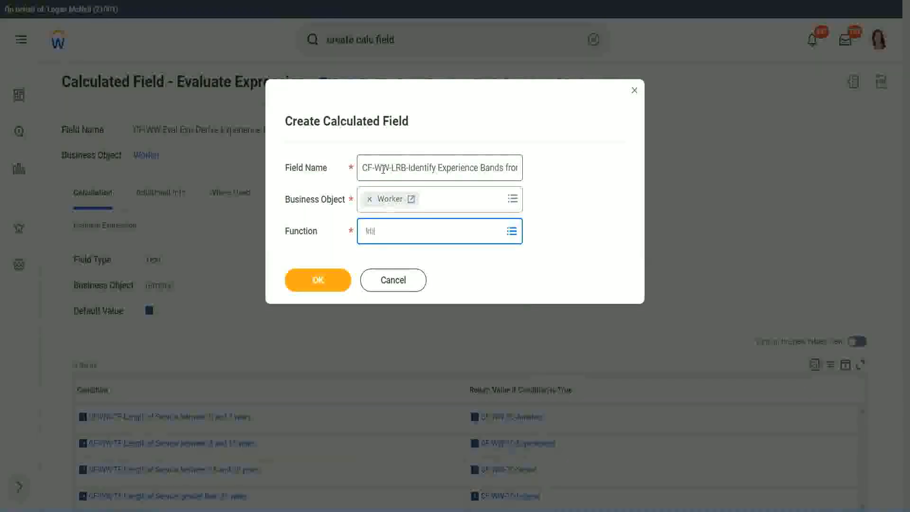
key(Return)
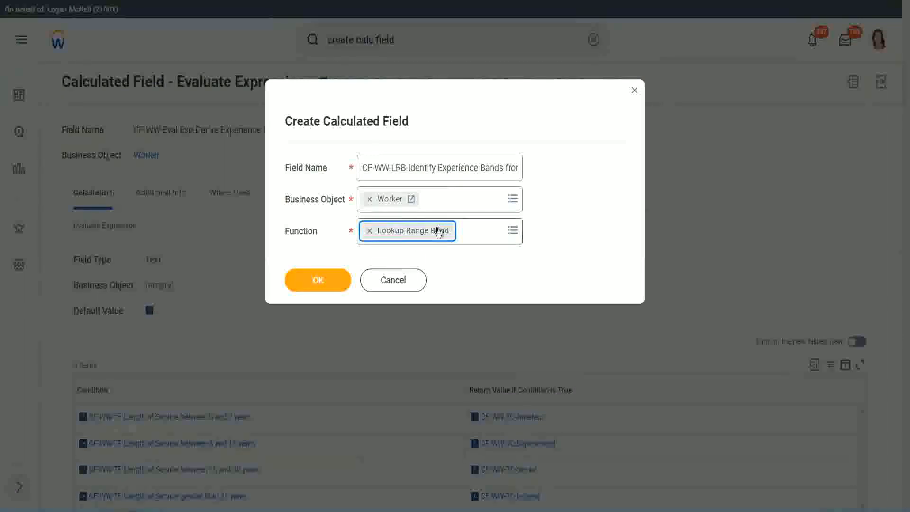
click(326, 282)
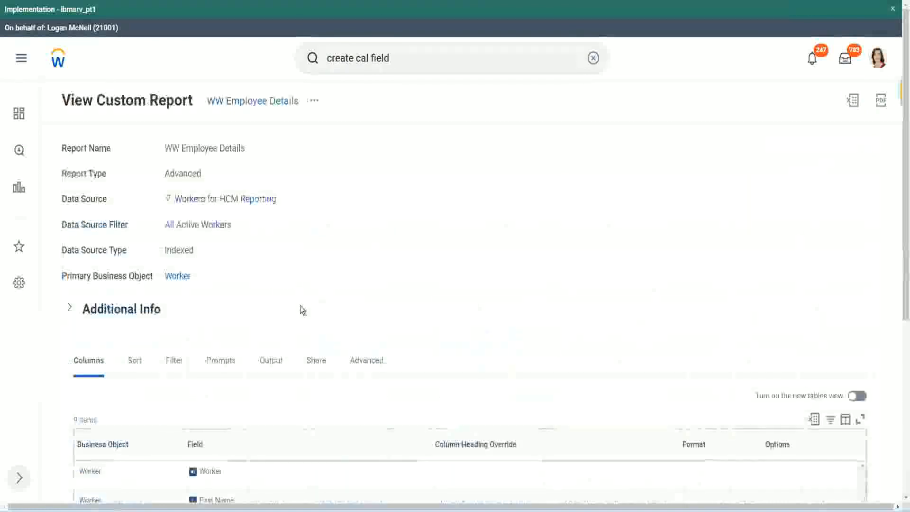
Copy the "CF-WW-Convert Text To Number-Number of Years from Length of Service" field name from the report's columns and set it as the Source Field
scroll(303, 309, down, 5)
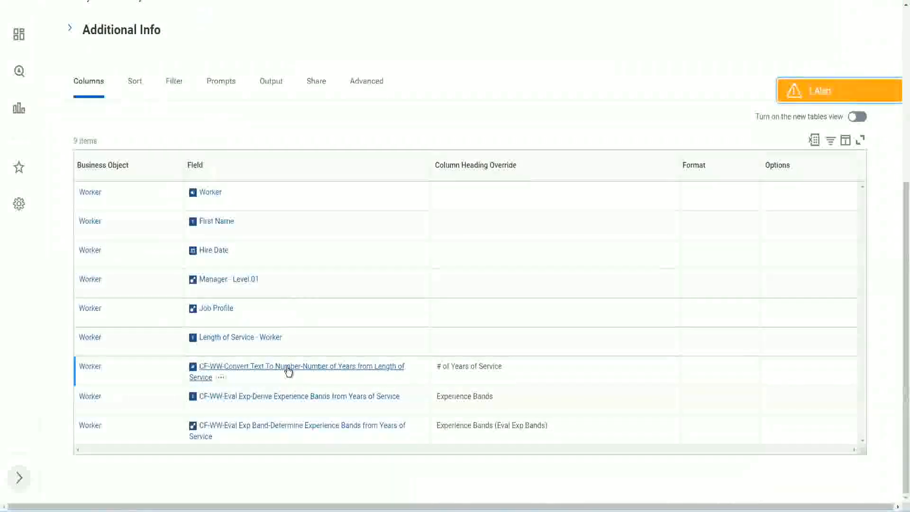
right_click(287, 373)
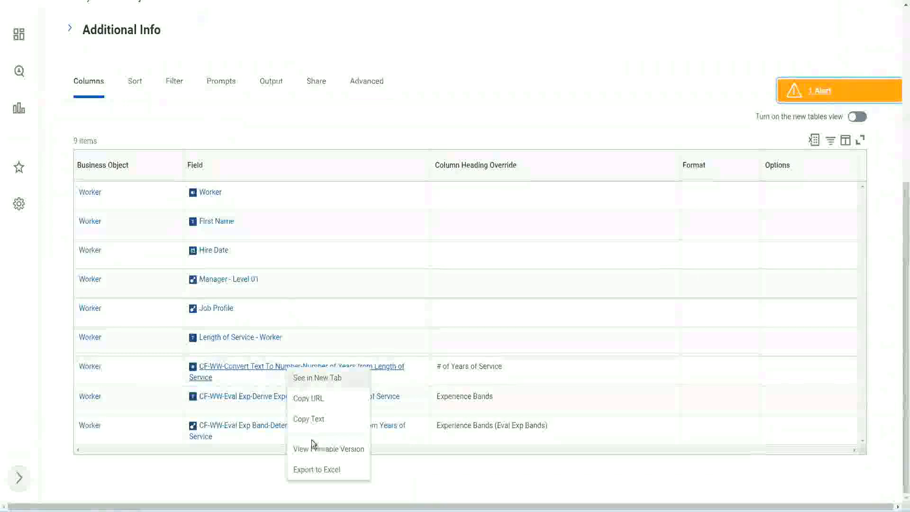
click(309, 419)
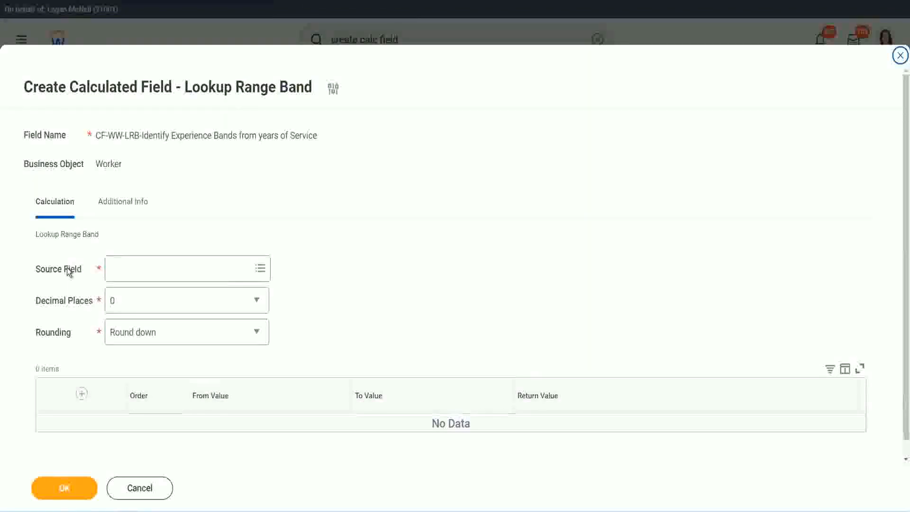
click(141, 269)
key(ctrl+v)
key(Return)
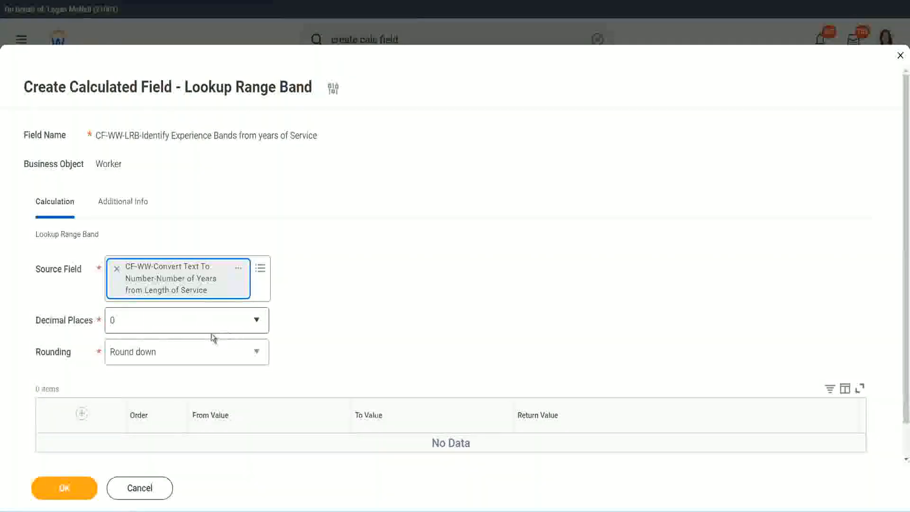
Keep the decimal places at 0 and set the rounding method to Round
click(178, 325)
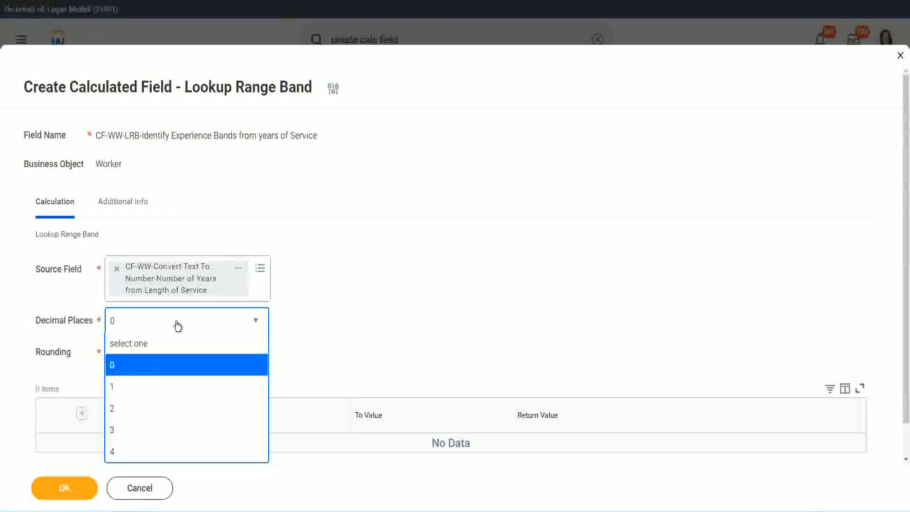
click(356, 313)
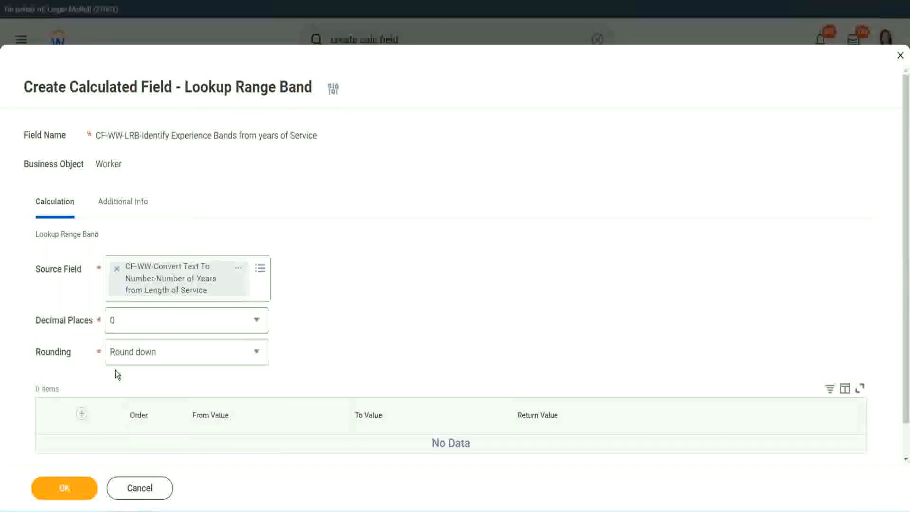
click(146, 356)
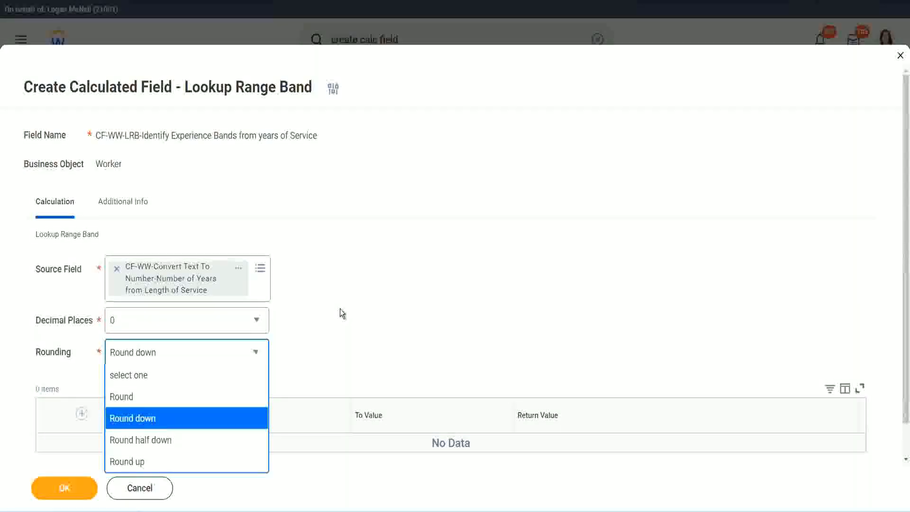
click(320, 349)
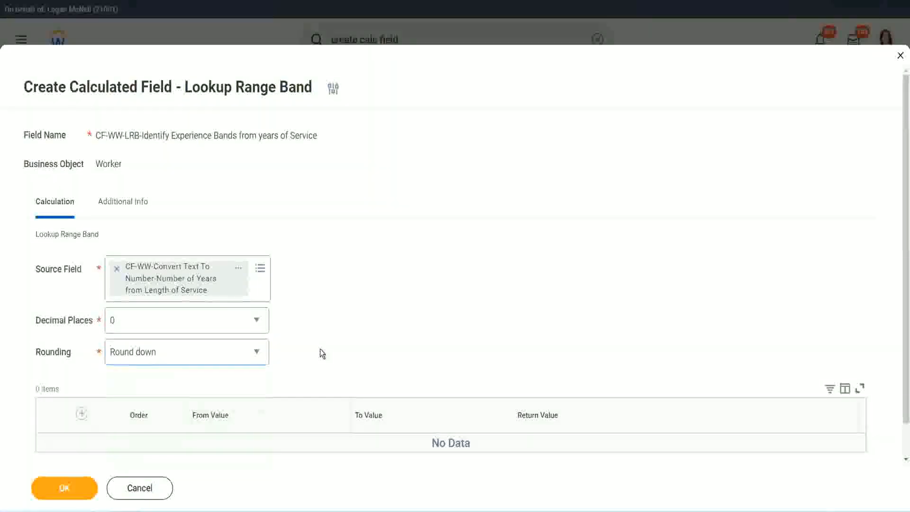
click(157, 356)
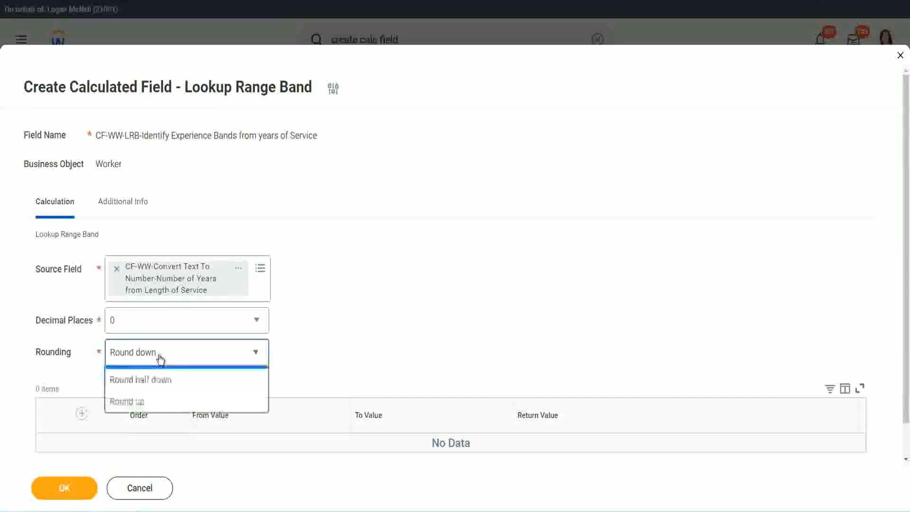
click(151, 398)
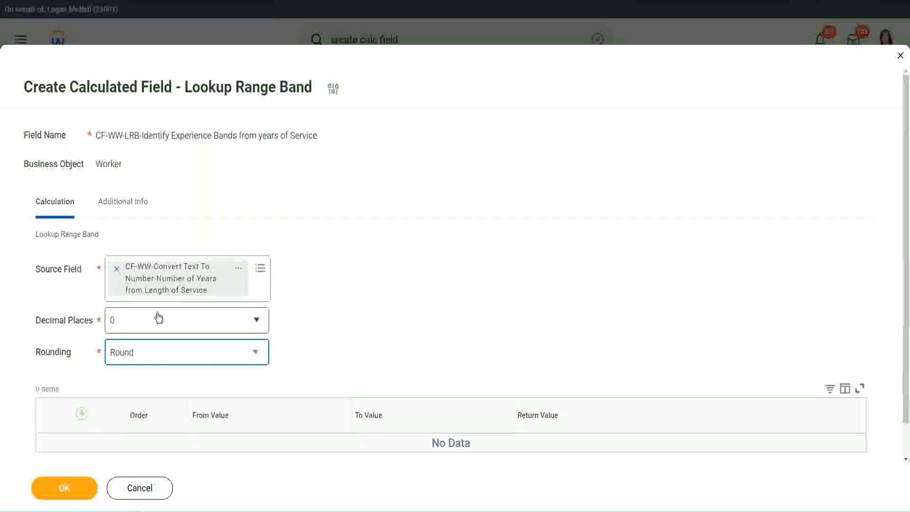
Add the first range band, from 0 to 7, with the return value "Amateur"
click(83, 413)
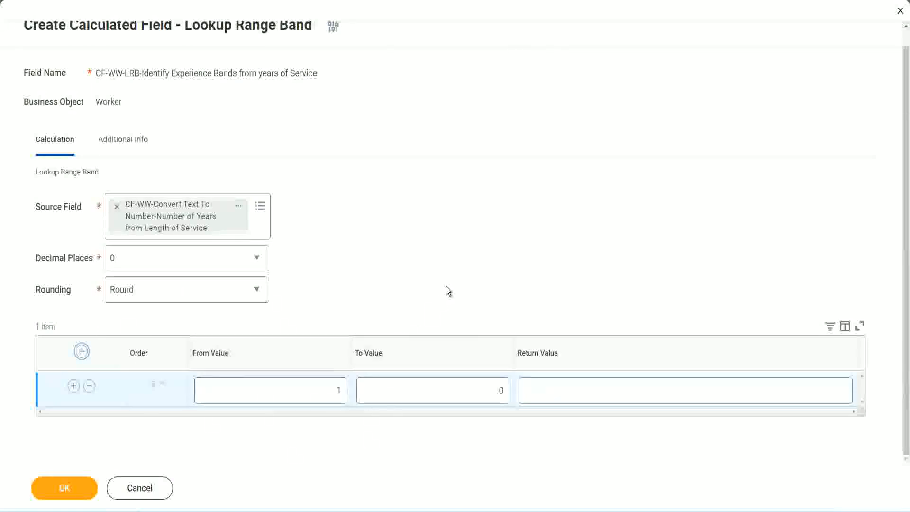
click(332, 393)
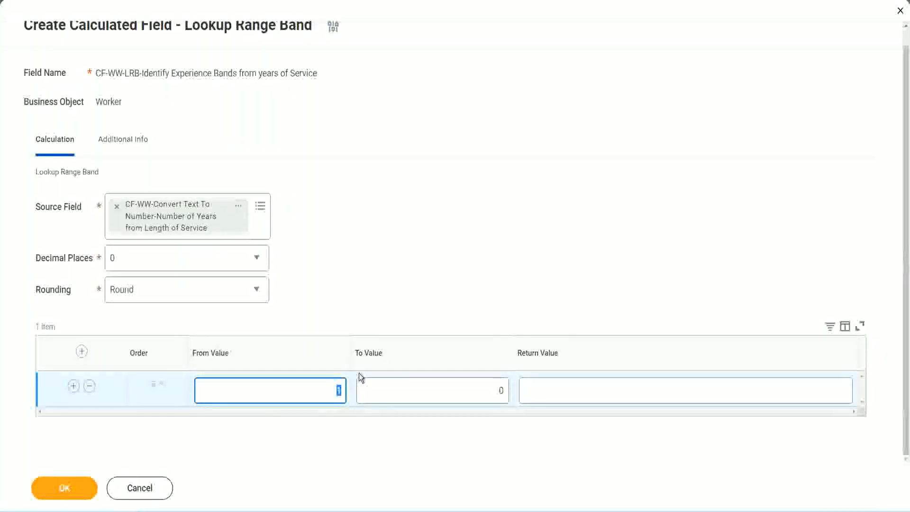
text(0)
key(Tab)
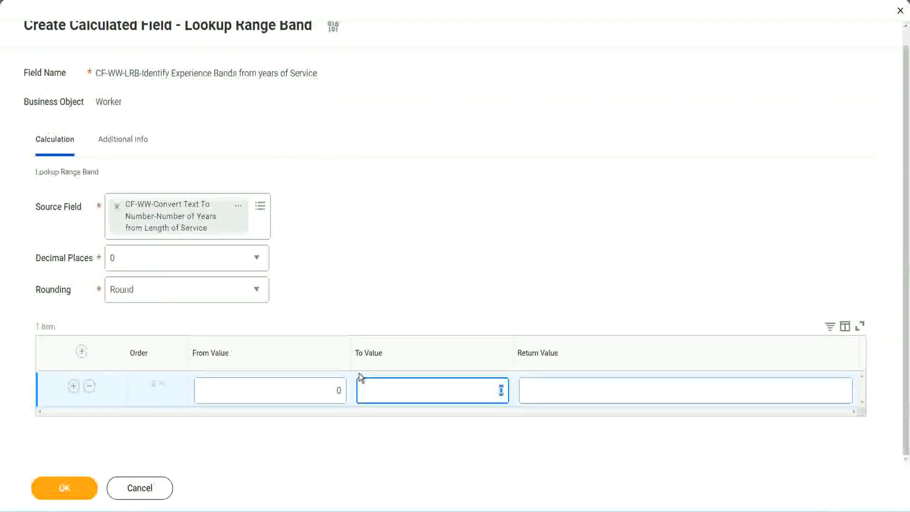
text(7)
key(Tab)
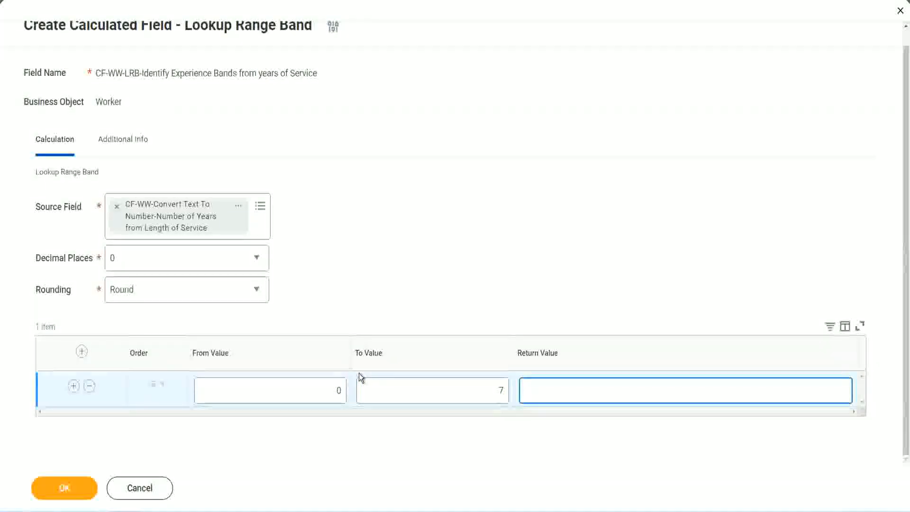
text(Amateur)
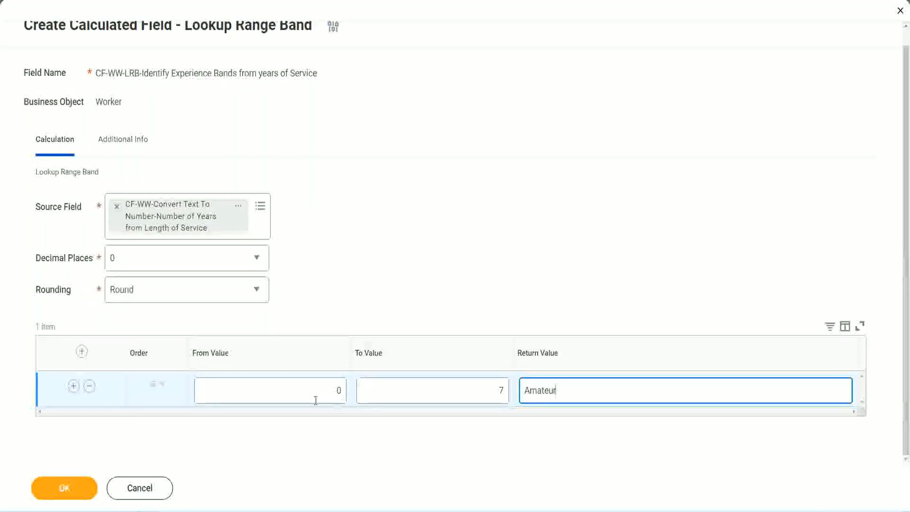
click(316, 401)
click(485, 380)
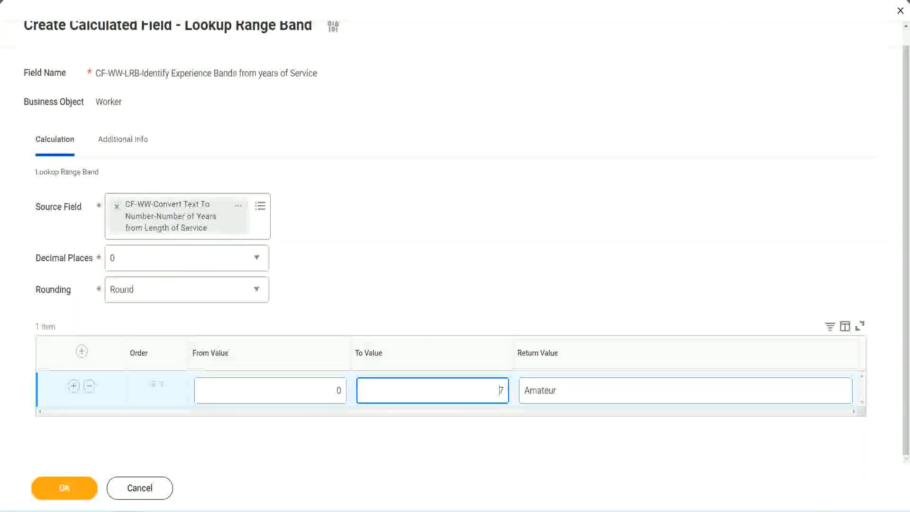
drag(382, 331, 229, 237)
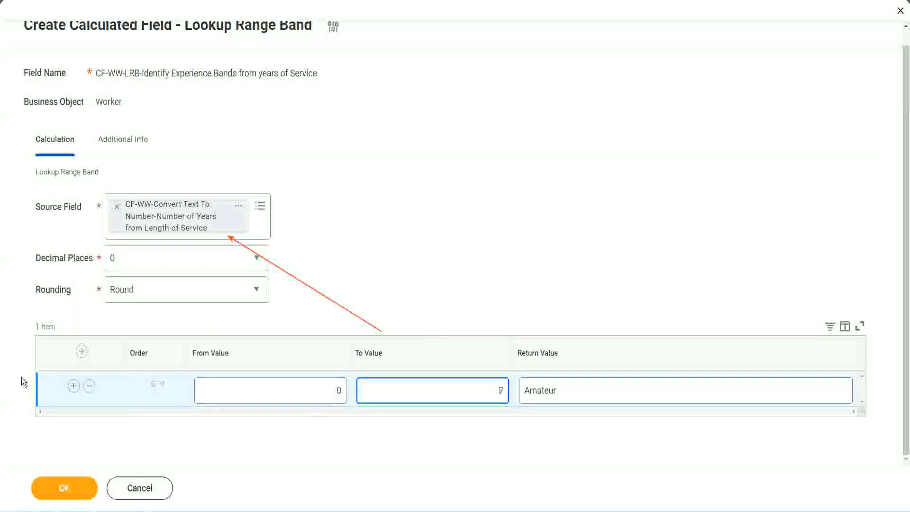
Add a second range band, from 8 to 15, with the return value "Experienced"
click(73, 386)
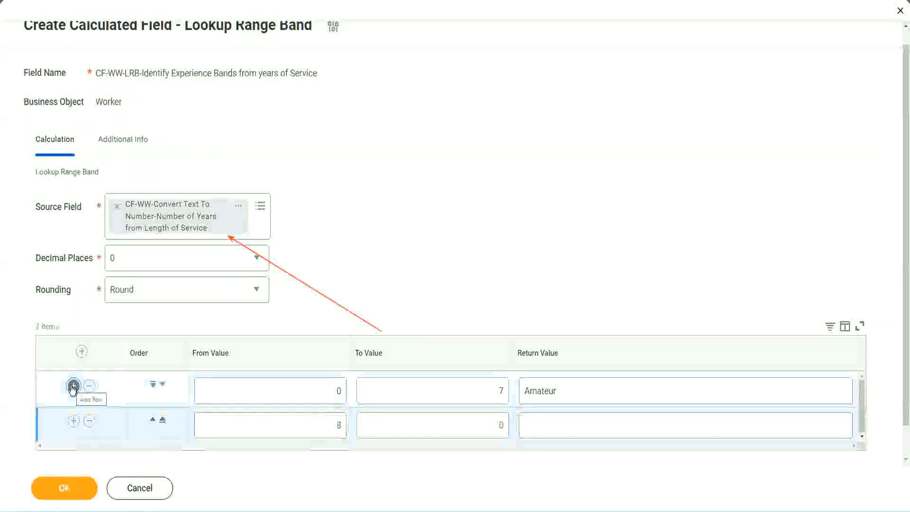
click(341, 425)
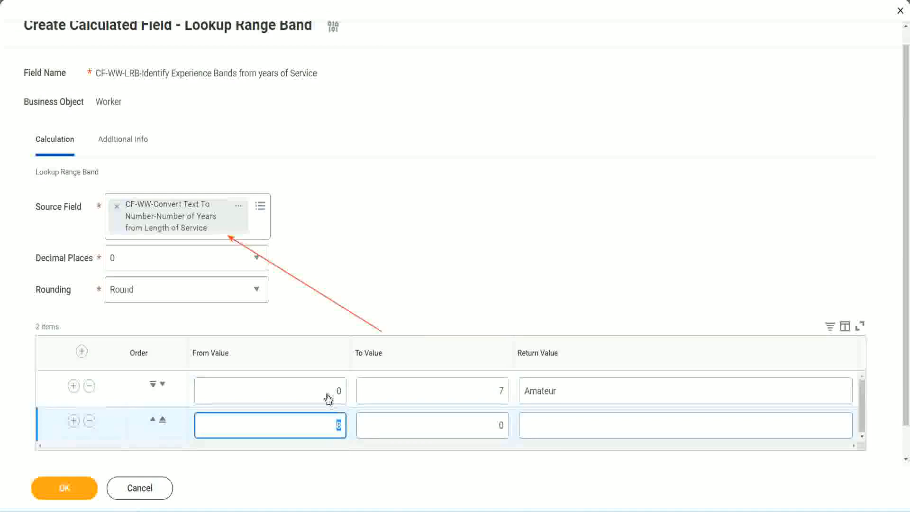
click(497, 391)
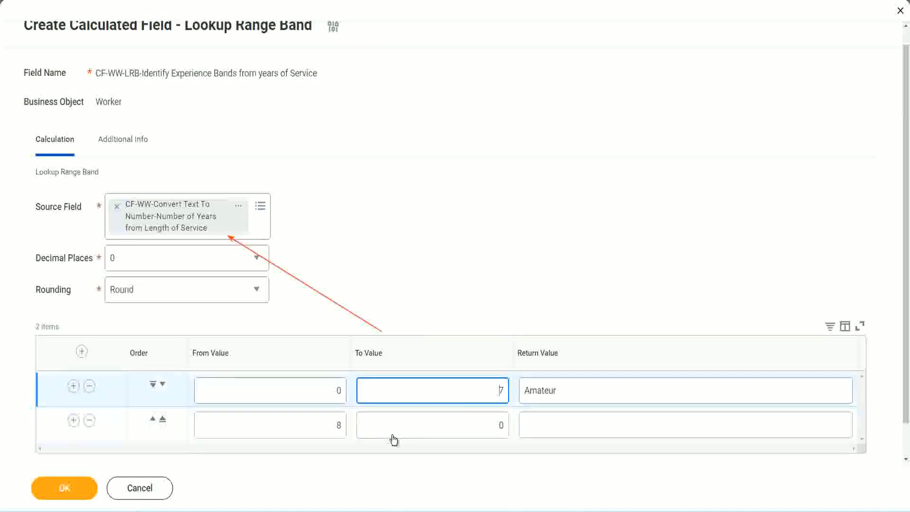
click(327, 427)
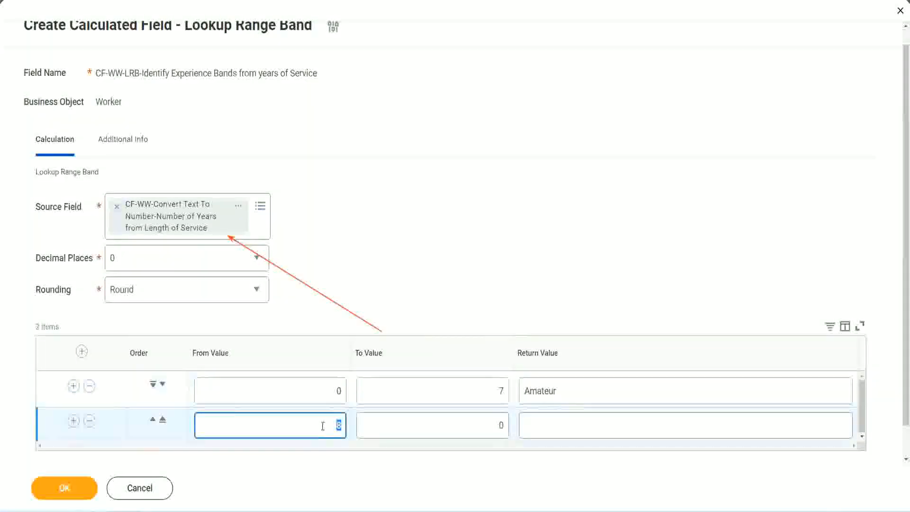
click(321, 425)
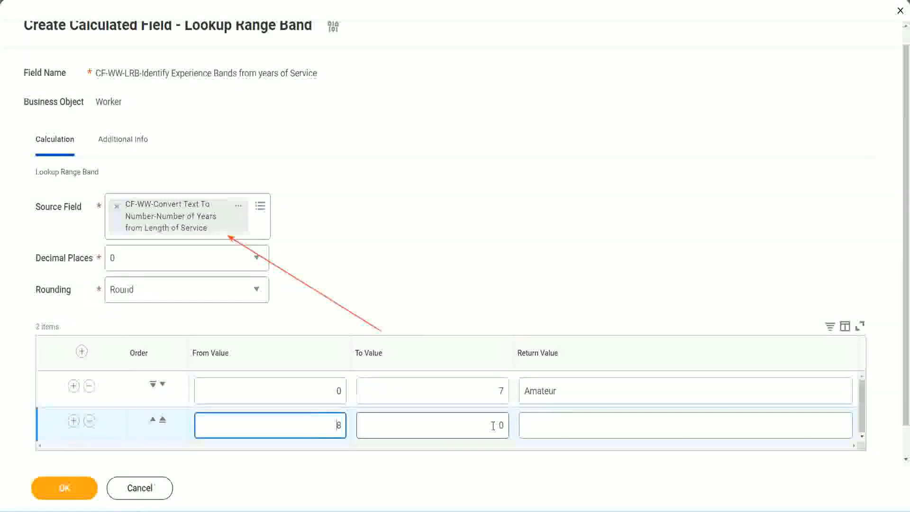
click(493, 425)
key(BackSpace)
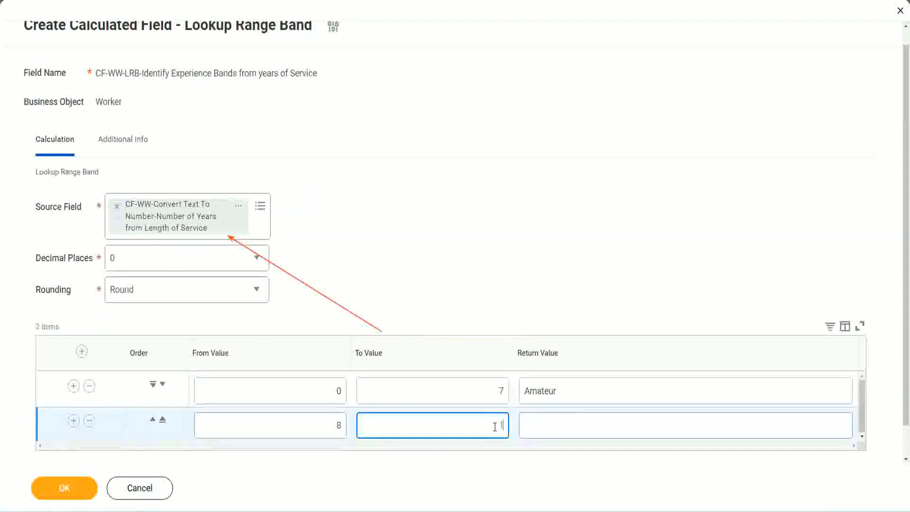
text(15)
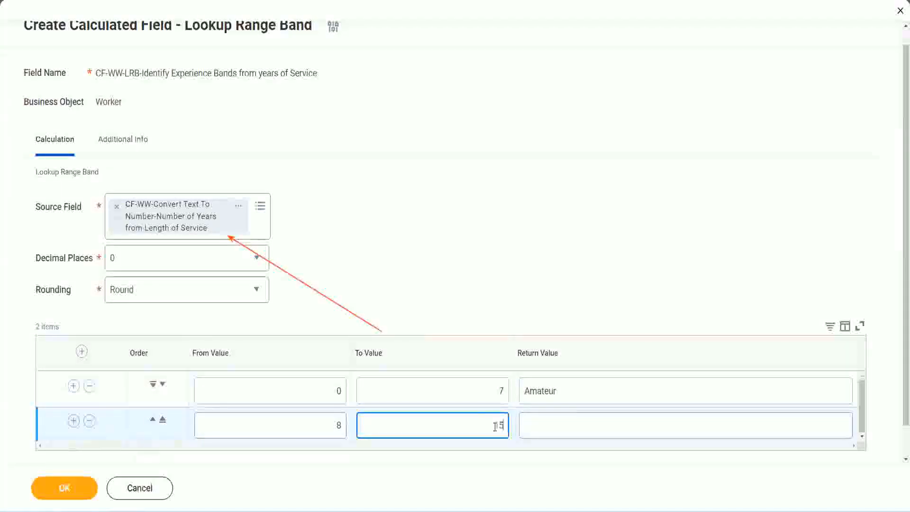
click(561, 423)
text(Ex)
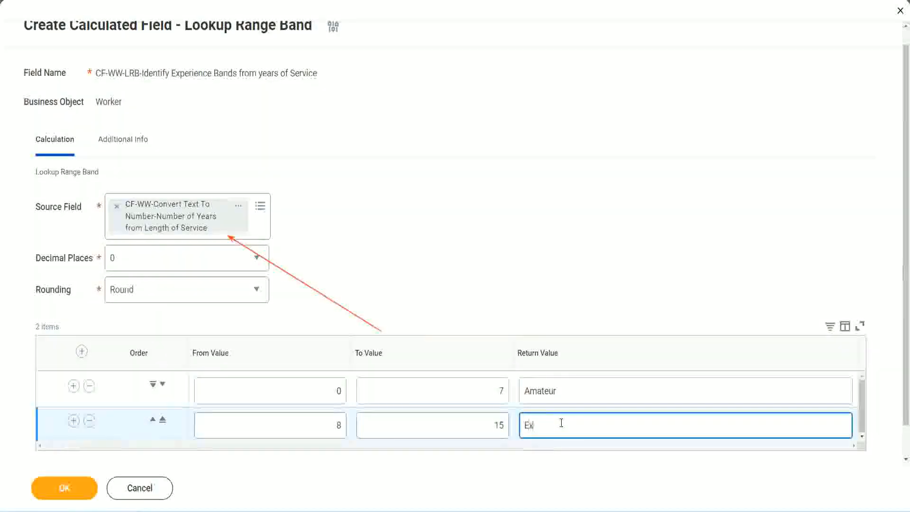
text(perienced)
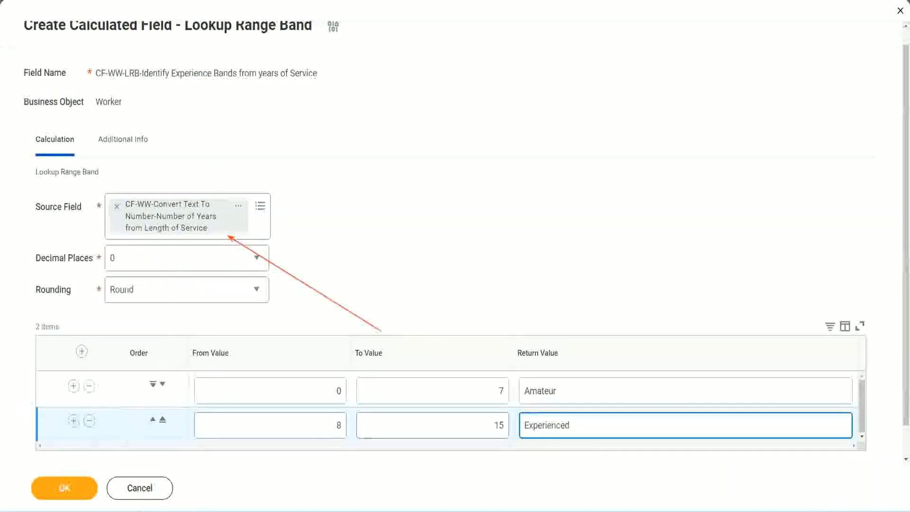
Add a third range band, from 16 to 30, with the return value "Senior"
click(74, 421)
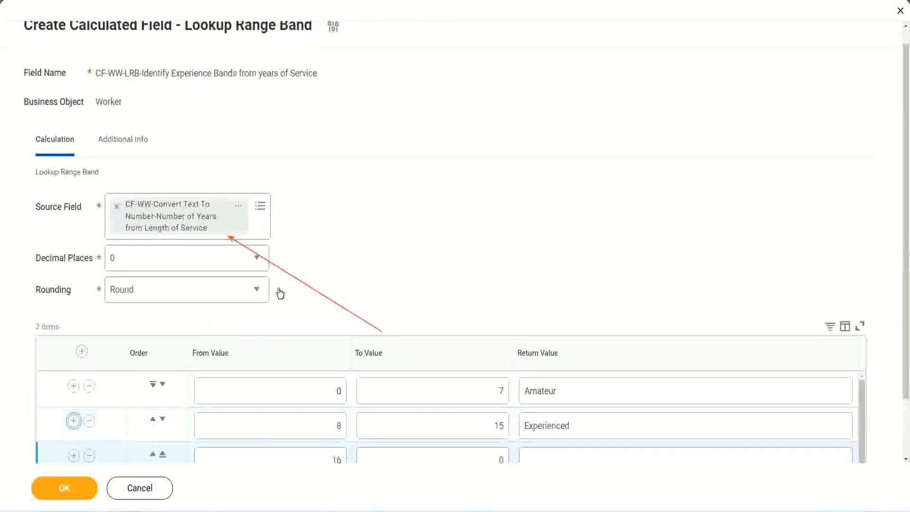
scroll(332, 289, down, 2)
click(321, 393)
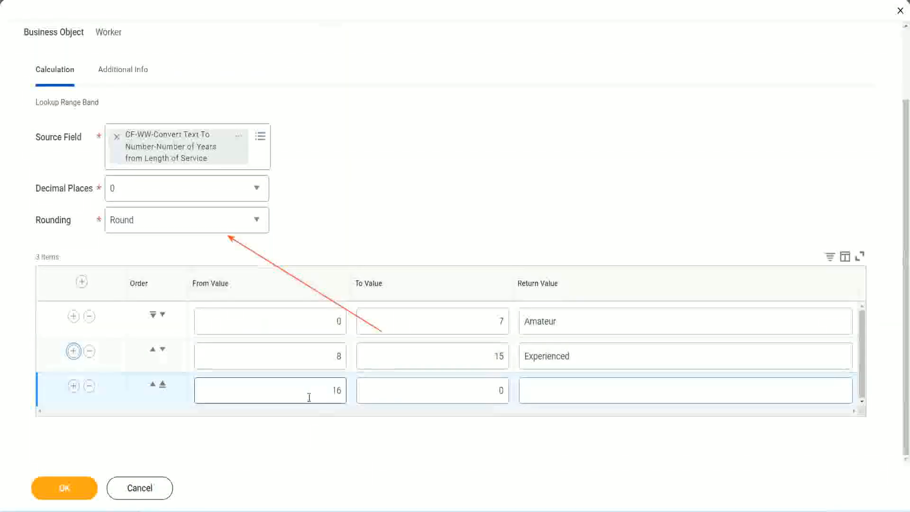
click(454, 390)
click(483, 390)
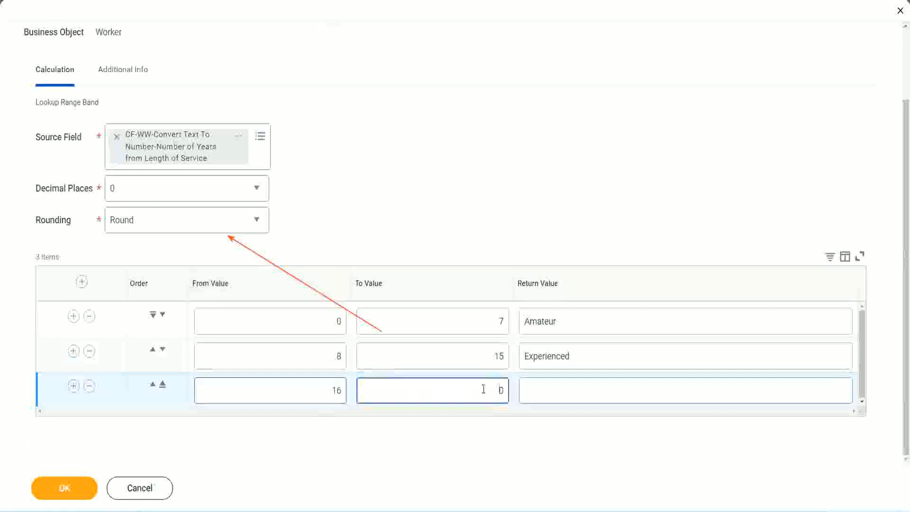
text(3)
key(Tab)
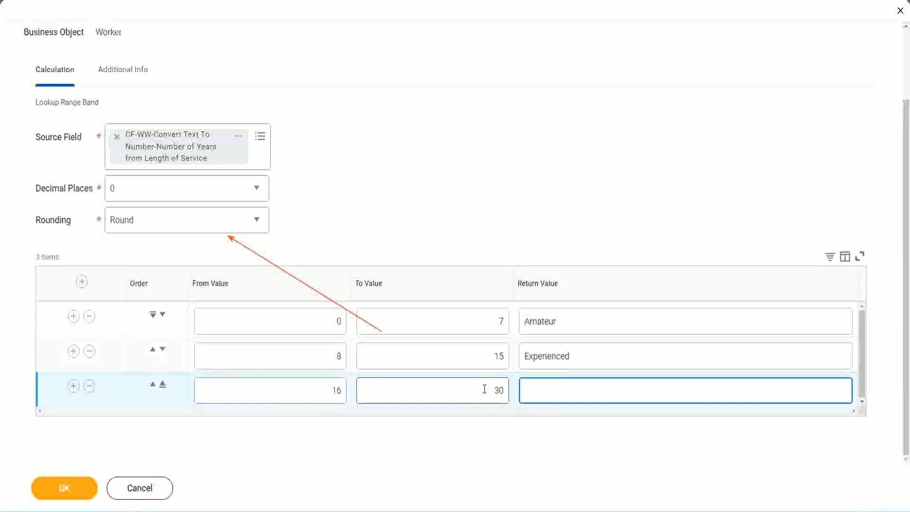
text(Senior)
Add a fourth range band, from 31 to 1000, with the return value "Legend"
click(73, 386)
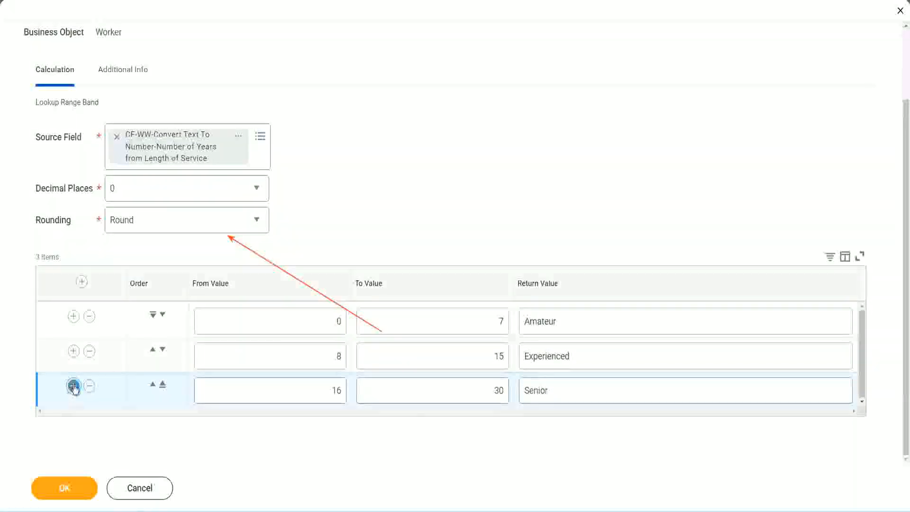
double_click(304, 386)
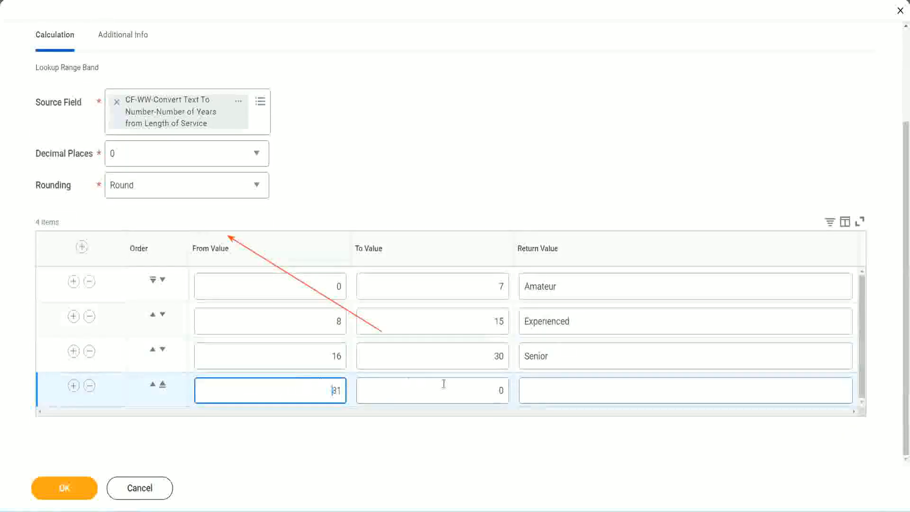
click(490, 391)
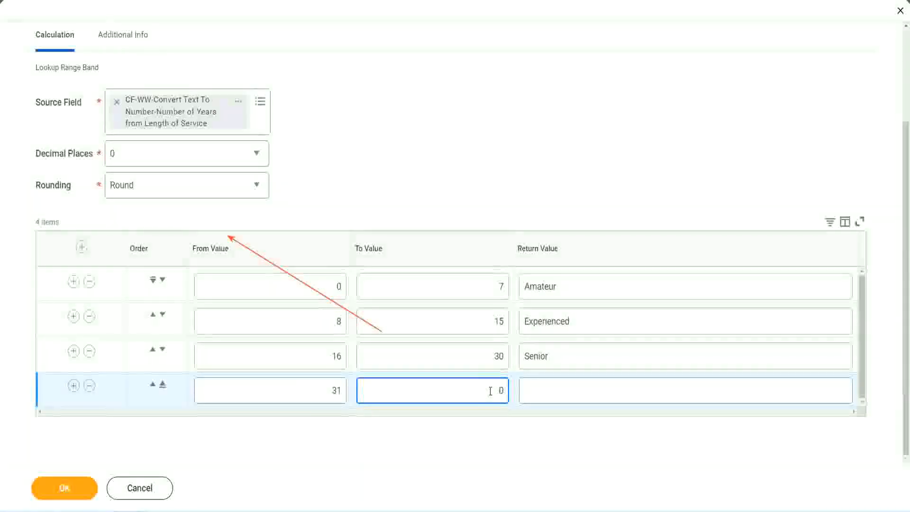
text(1000)
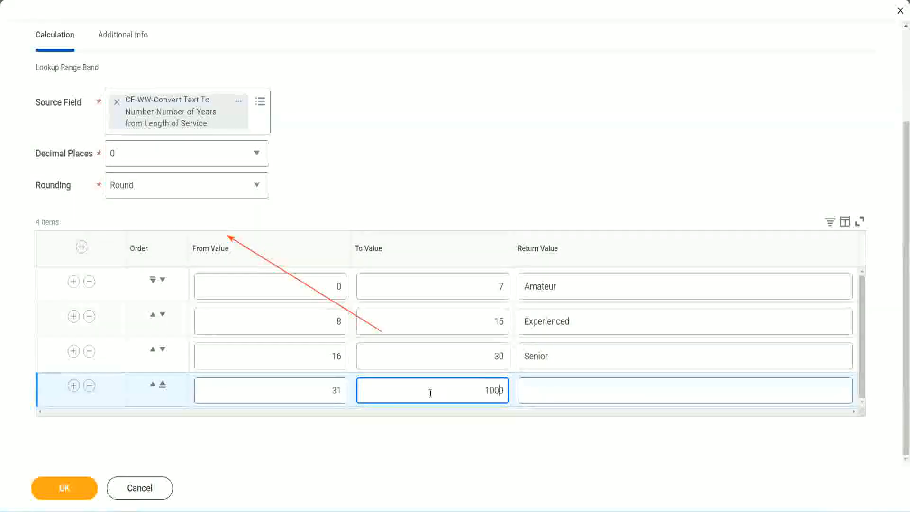
drag(475, 385, 530, 384)
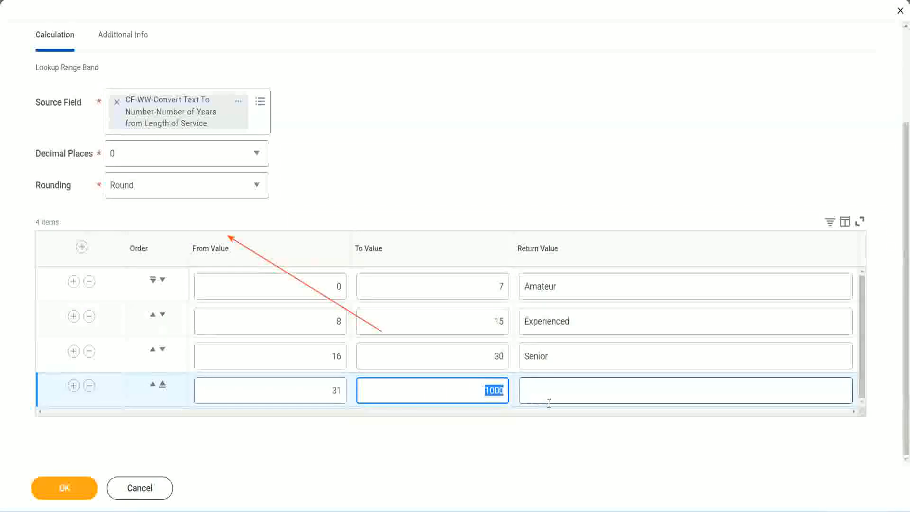
click(482, 388)
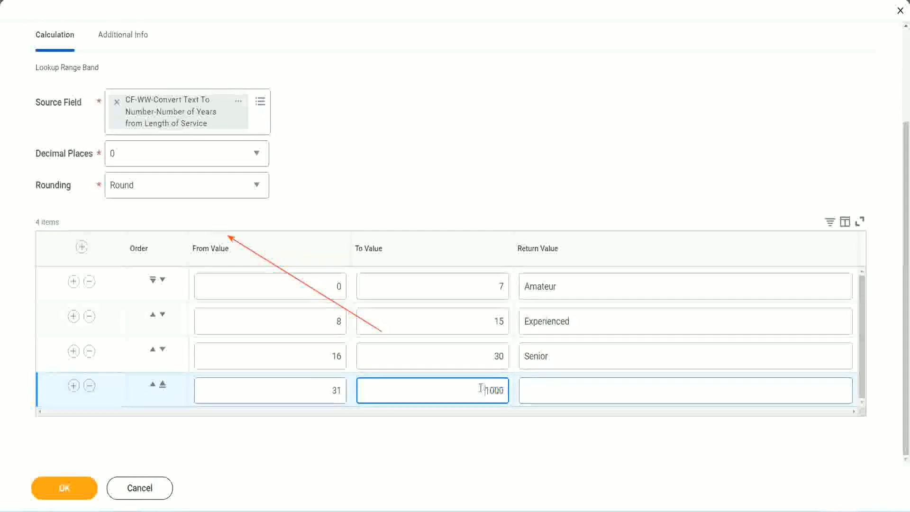
drag(477, 389, 510, 389)
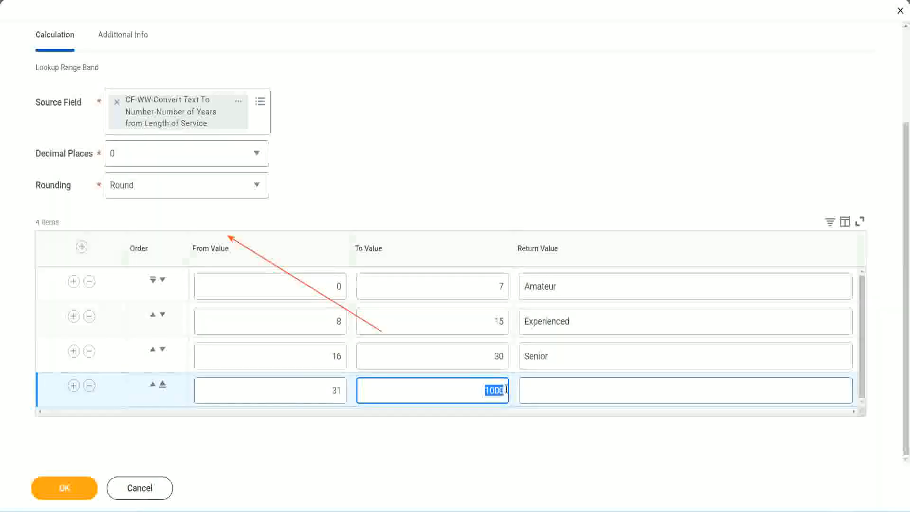
click(568, 390)
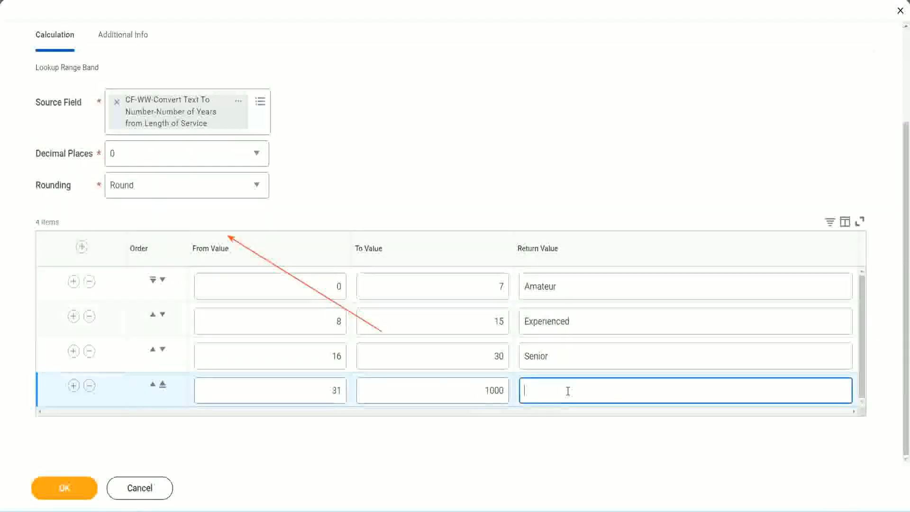
text(Legend)
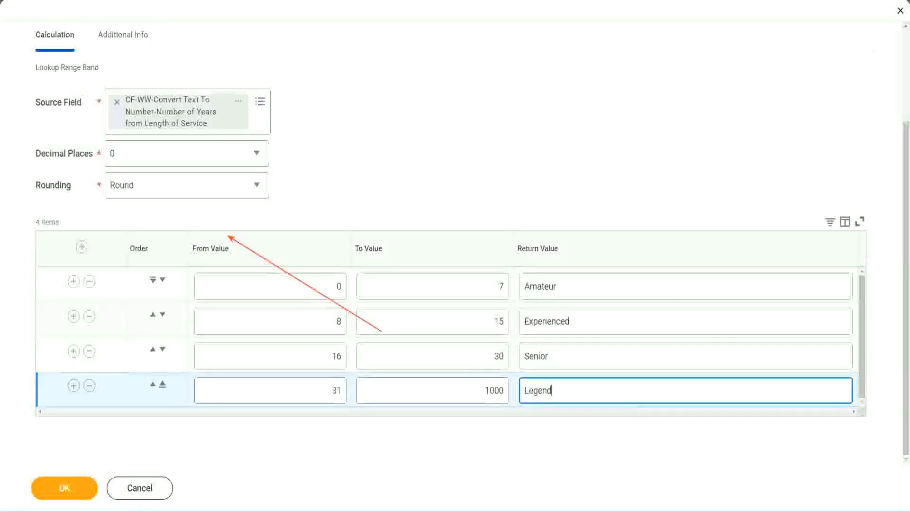
click(424, 159)
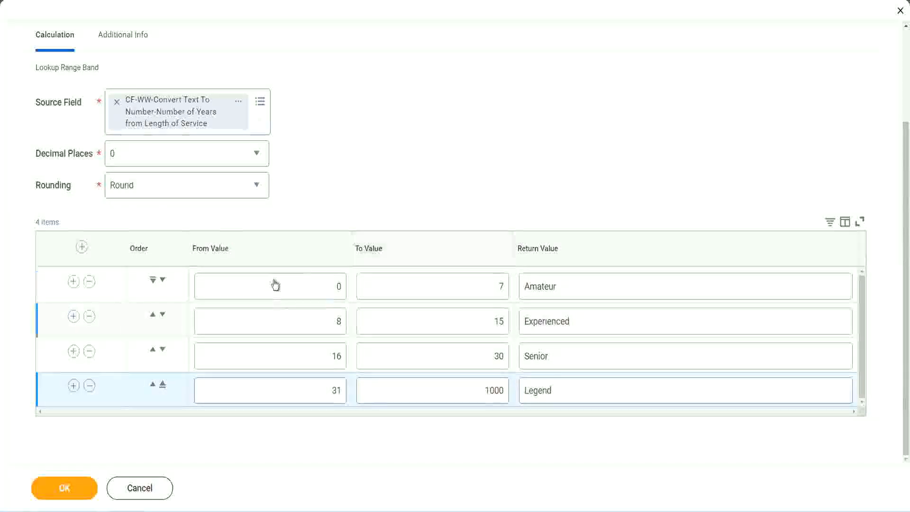
Review the return value of each of the four bands and the limits of the first band
double_click(591, 284)
double_click(588, 322)
double_click(575, 359)
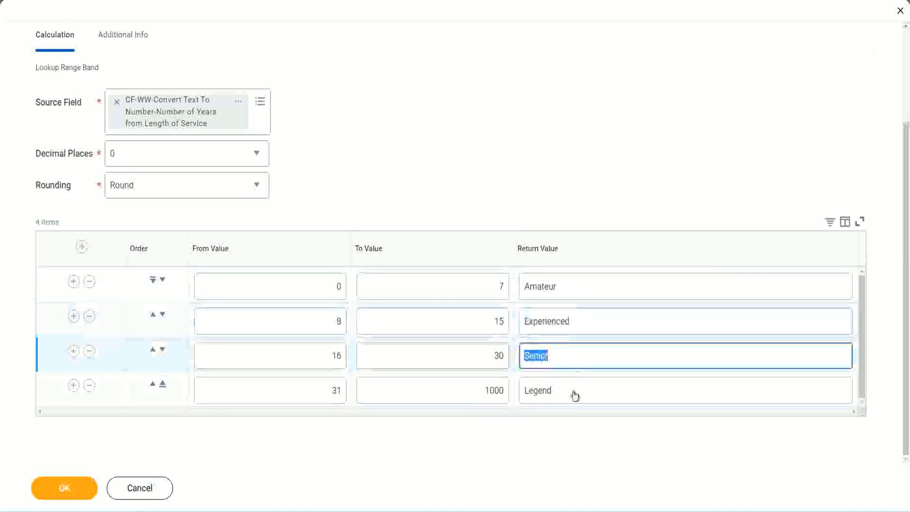
double_click(574, 392)
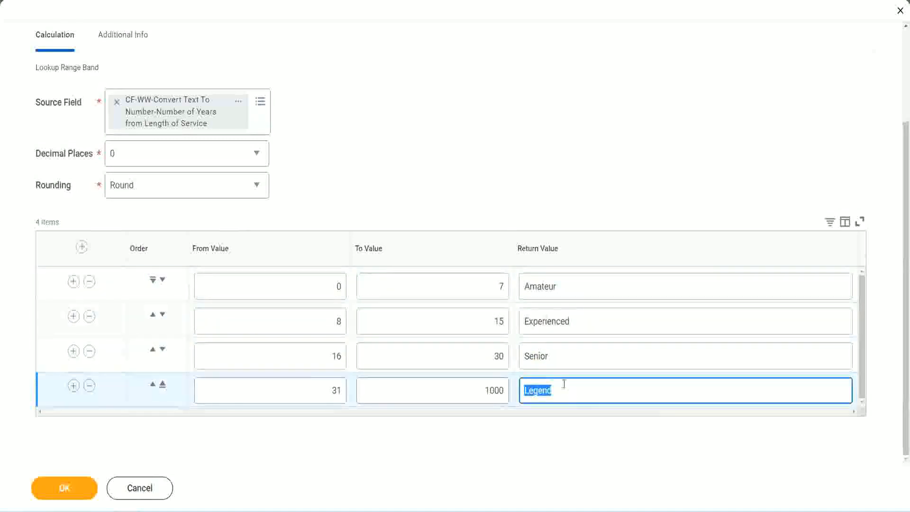
double_click(293, 288)
double_click(466, 280)
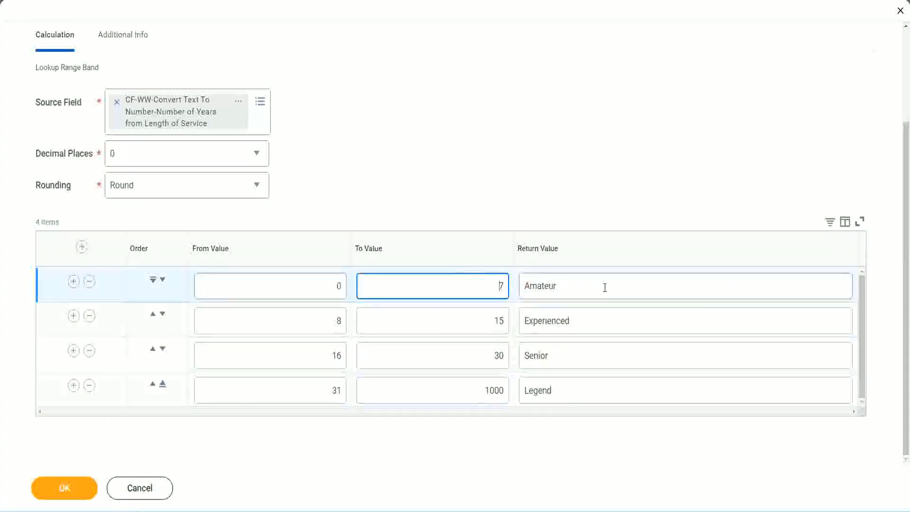
double_click(602, 286)
double_click(589, 320)
double_click(579, 359)
double_click(572, 391)
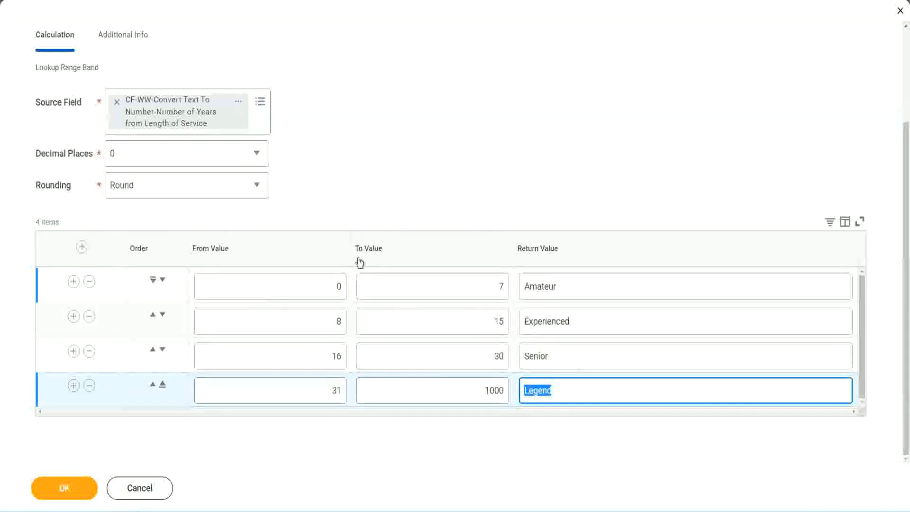
click(422, 199)
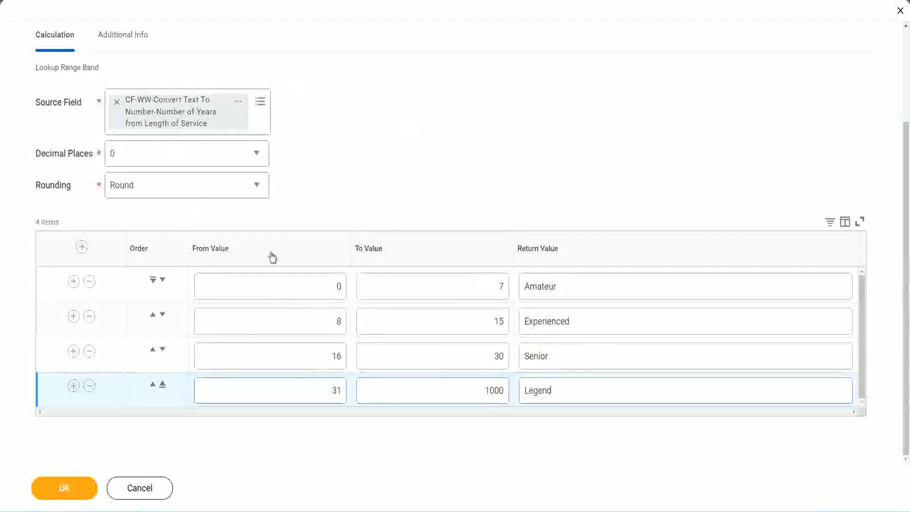
Save the calculated field and copy its name from the save confirmation
click(63, 487)
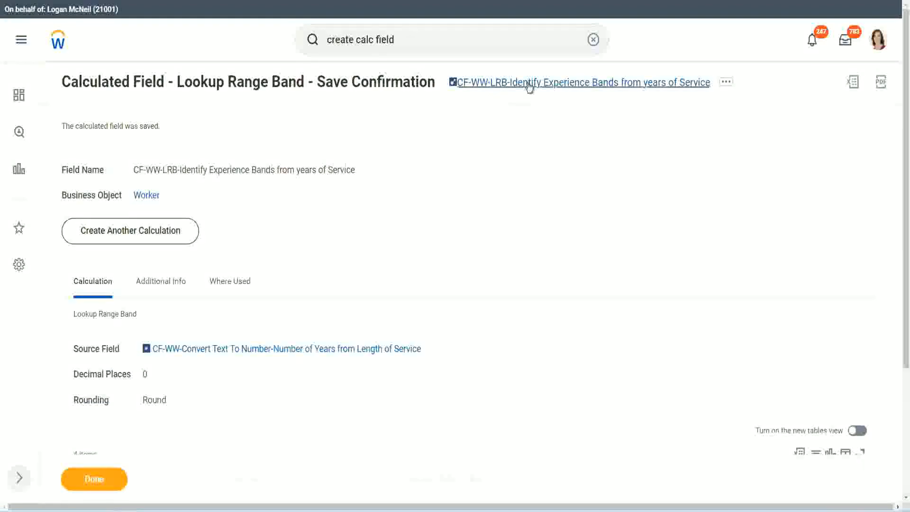
right_click(528, 84)
click(541, 137)
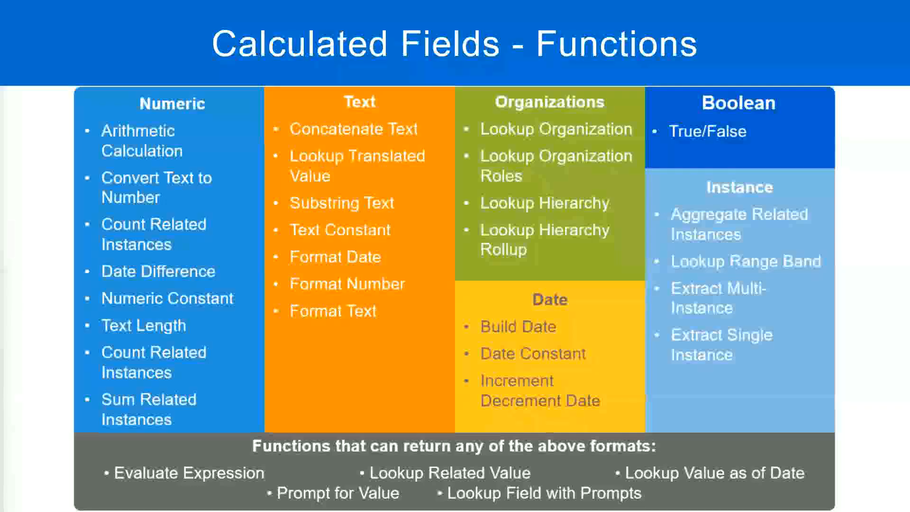
Switch to the Notepad++ notes and add a line below the Field 5 notes reading "10,000 USD" and, spaced well apart, "1,000,000"
key(alt+Tab)
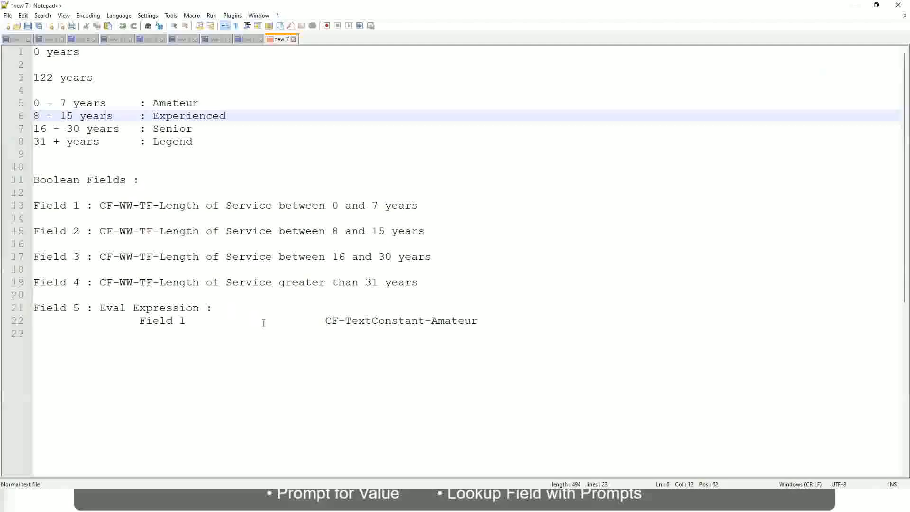
click(152, 371)
key(Return)
key(Return)
key(Return)
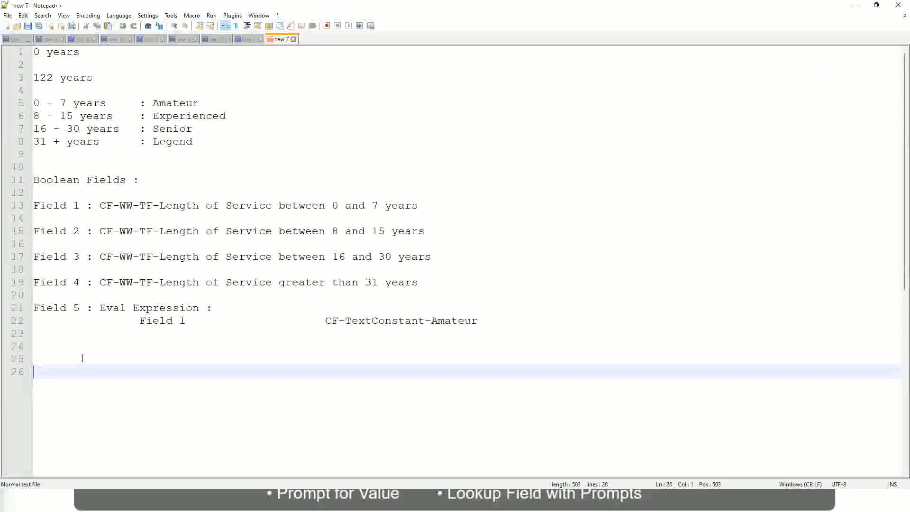
text(10,000 USD)
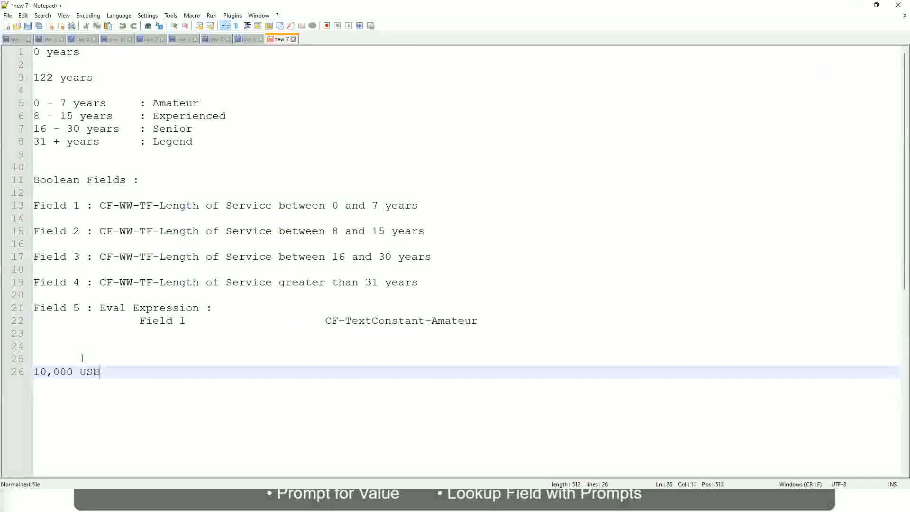
key(Tab)
key(Tab)
key(Tab)
key(Tab)
key(Tab)
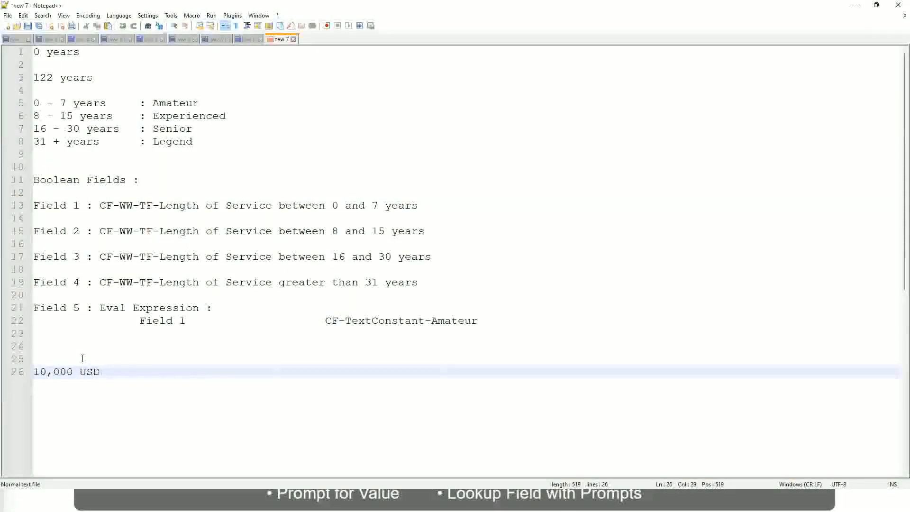
text(1,000,000)
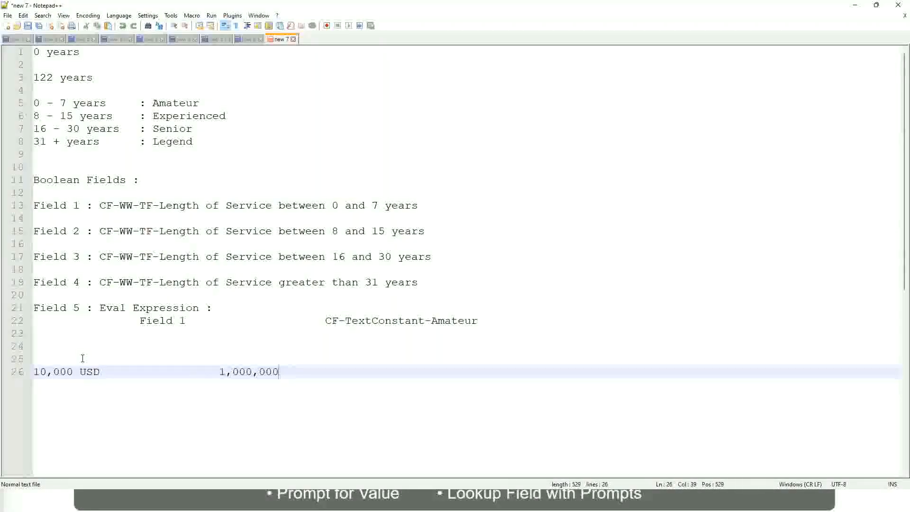
Complete the upper amount 1,000,000 on the last notes line with the currency "USD"
key(Left)
key(Left)
key(Left)
key(Left)
key(Left)
key(Left)
key(Left)
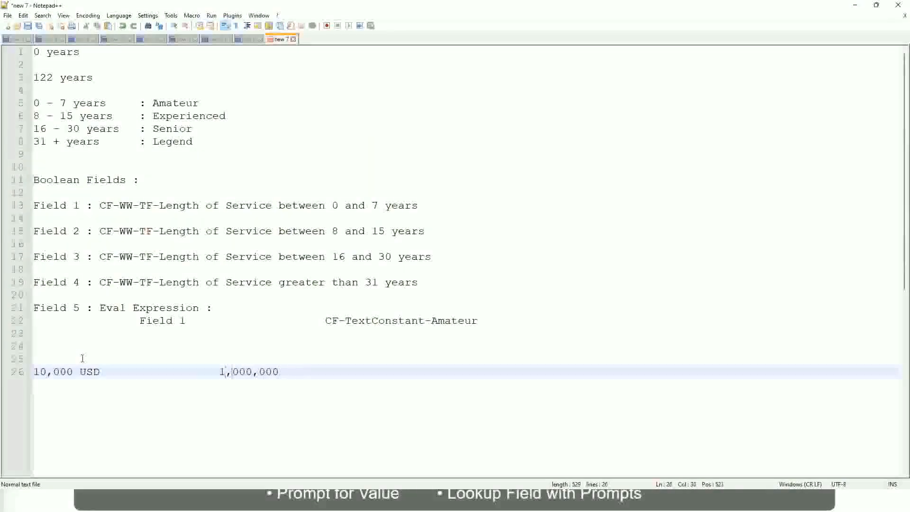
key(Right)
key(Right)
key(Right)
key(Right)
key(Right)
key(Right)
key(Right)
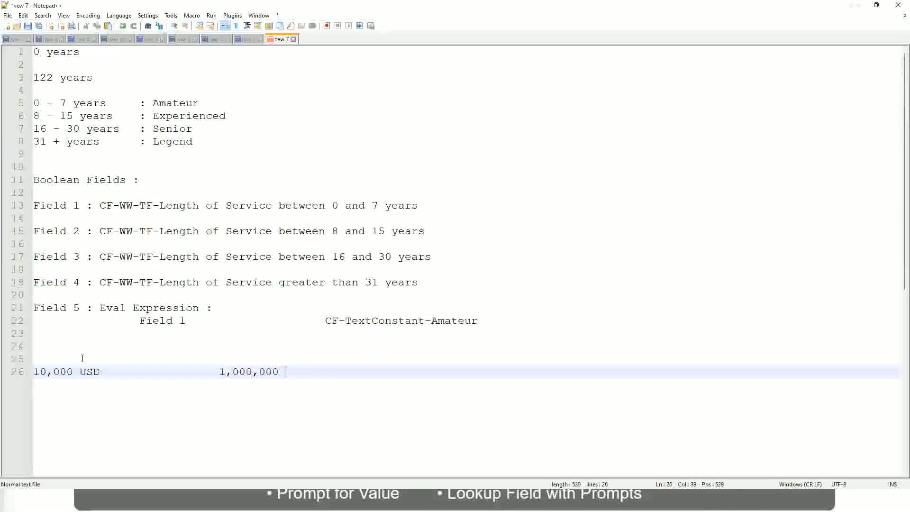
text(USD)
Leave a blank line below the USD amounts and add the first band, reading "10 - 50,000" and, spaced apart, ": Low"
key(Return)
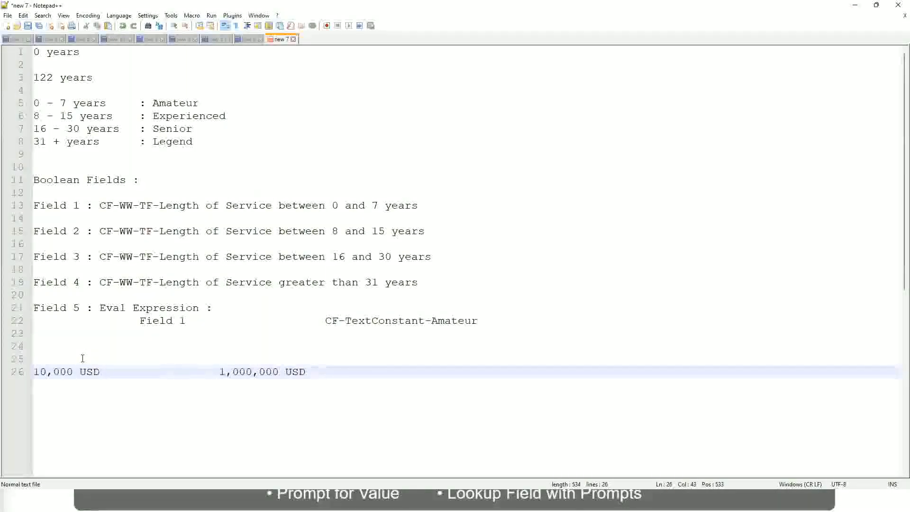
key(Return)
key(Return)
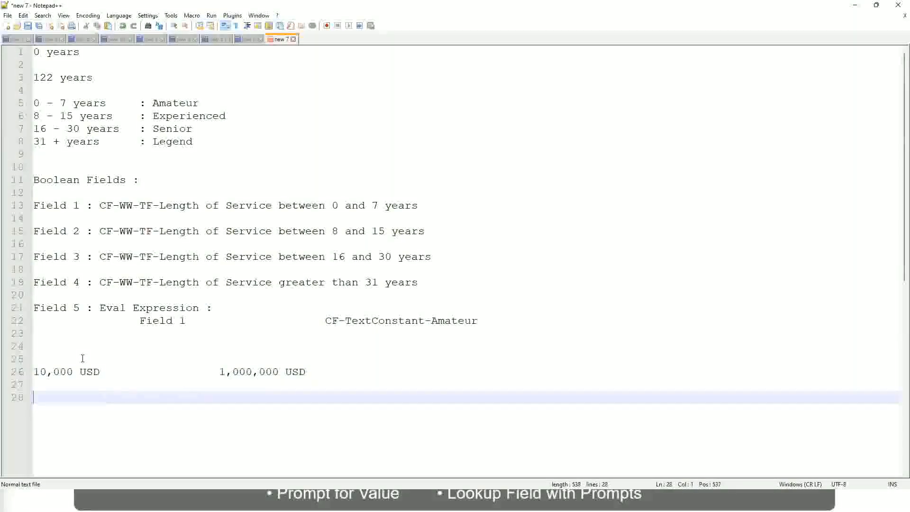
text(10 - 50,000)
key(Tab)
key(Tab)
key(Tab)
key(Tab)
text(: Low)
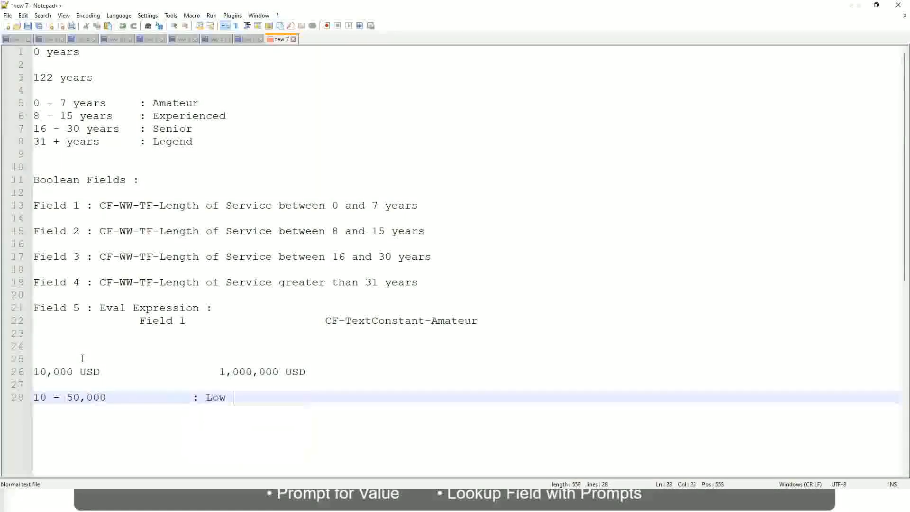
Directly below the Low band, add the line "50,001 - 150,000" with the aligned label ": Medium"
key(Return)
key(Return)
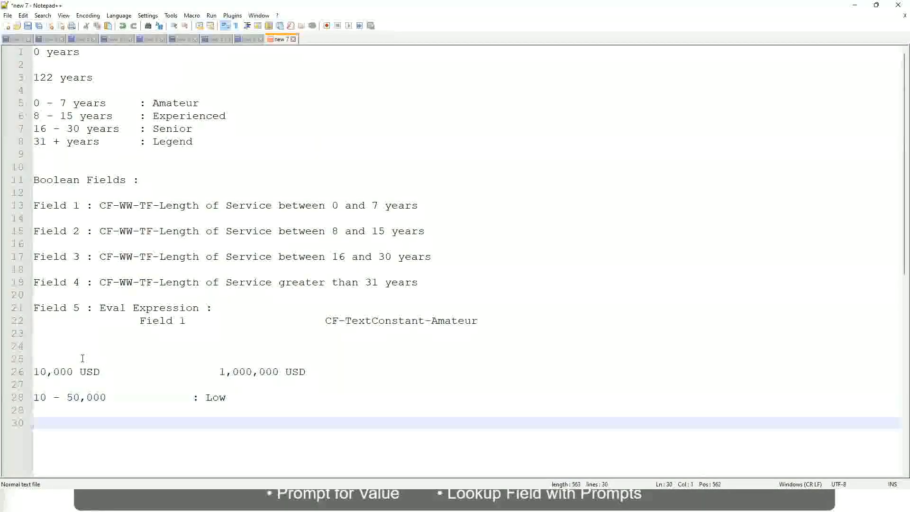
key(Up)
text(5)
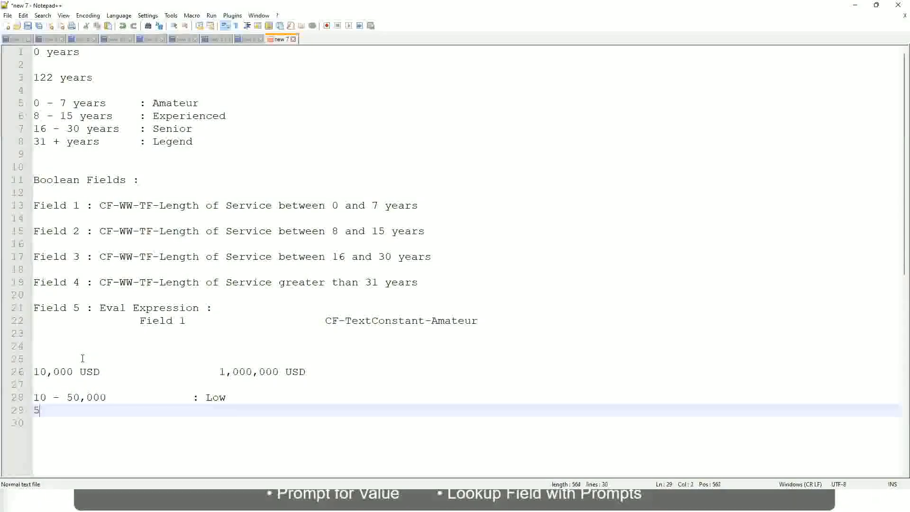
text(0,001 )
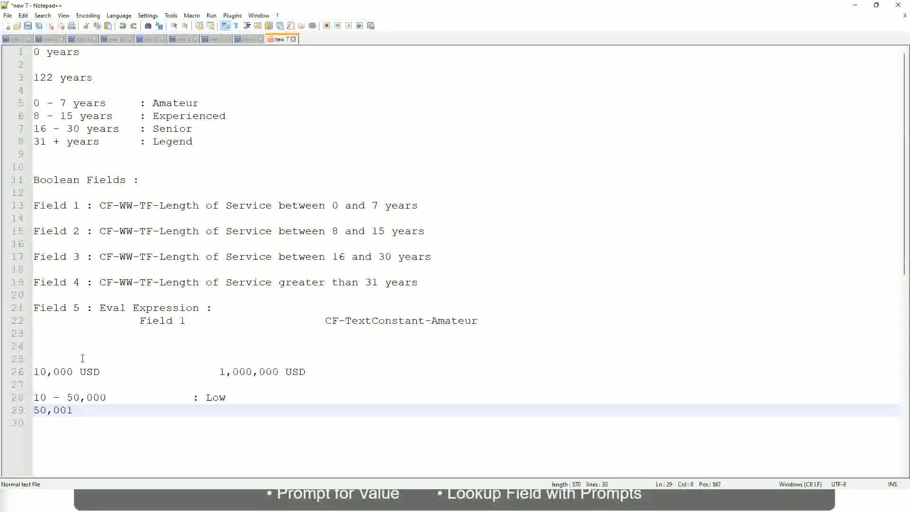
text(- 150,000)
key(Tab)
key(Tab)
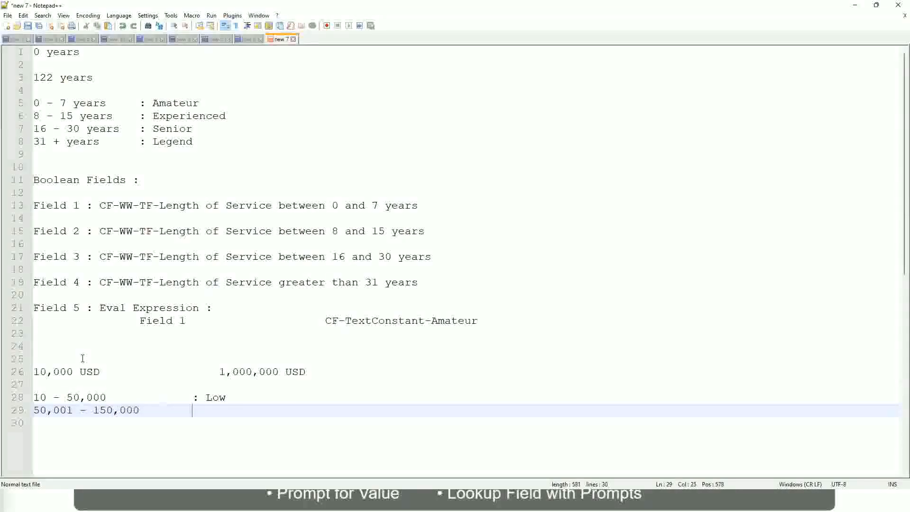
text(: Med)
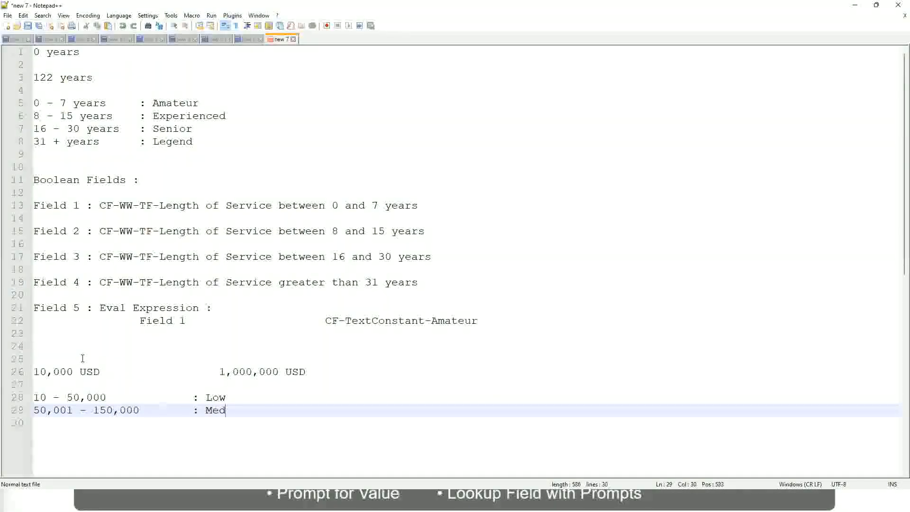
text(ium)
Directly below the Medium band, add the line "> 150,000" with the aligned label ": High"
key(Return)
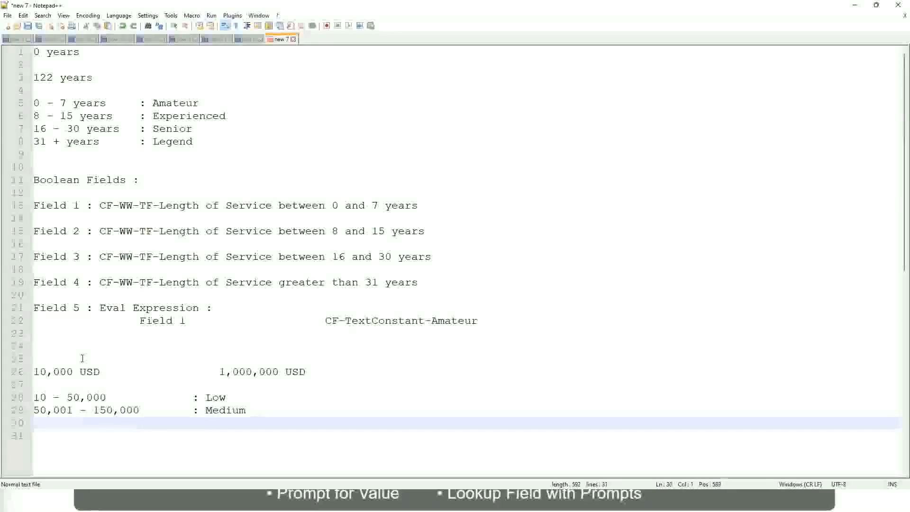
text(> 1)
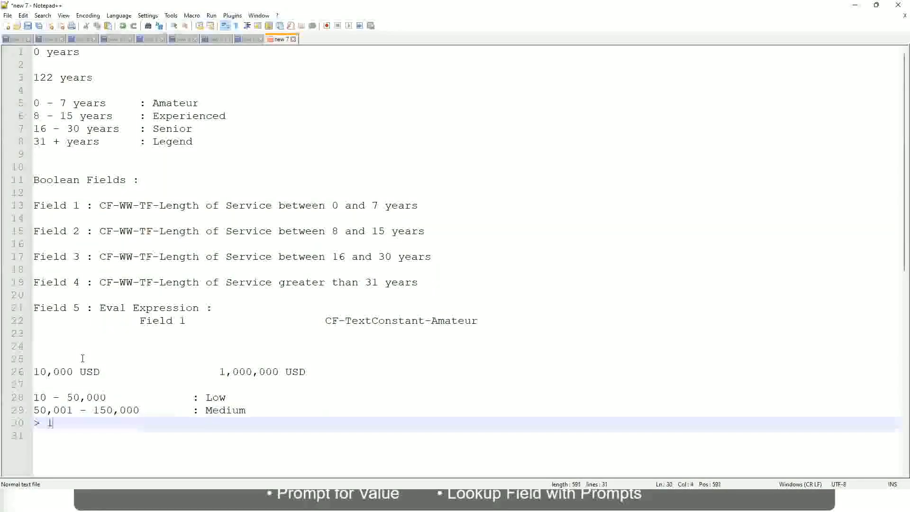
text(50,000)
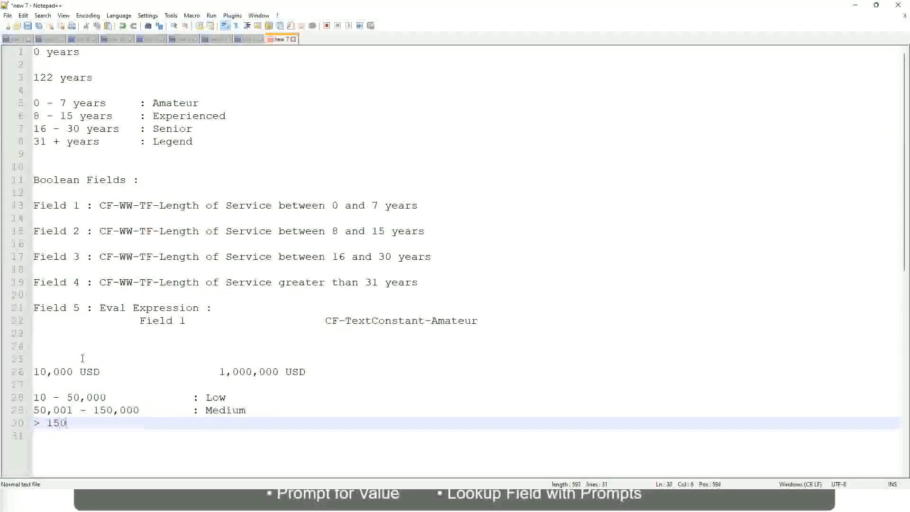
key(Tab)
key(Tab)
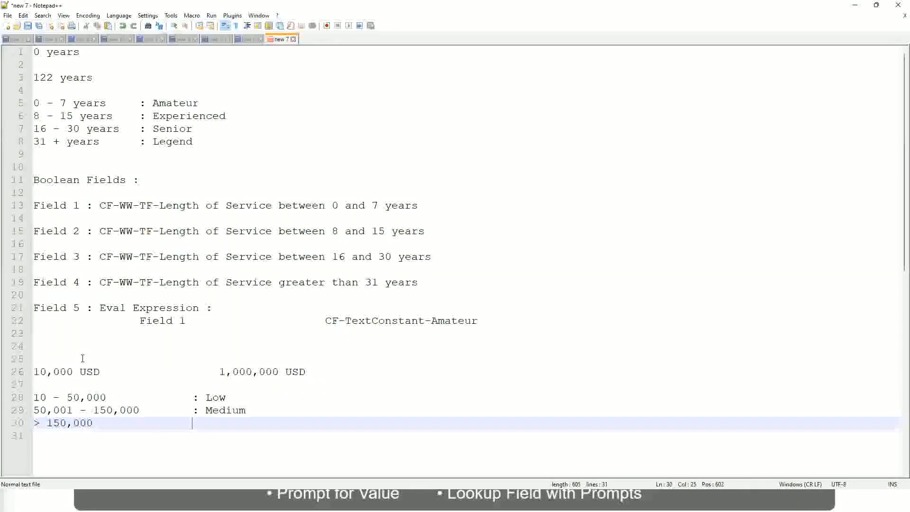
key(Tab)
key(Tab)
text(: High)
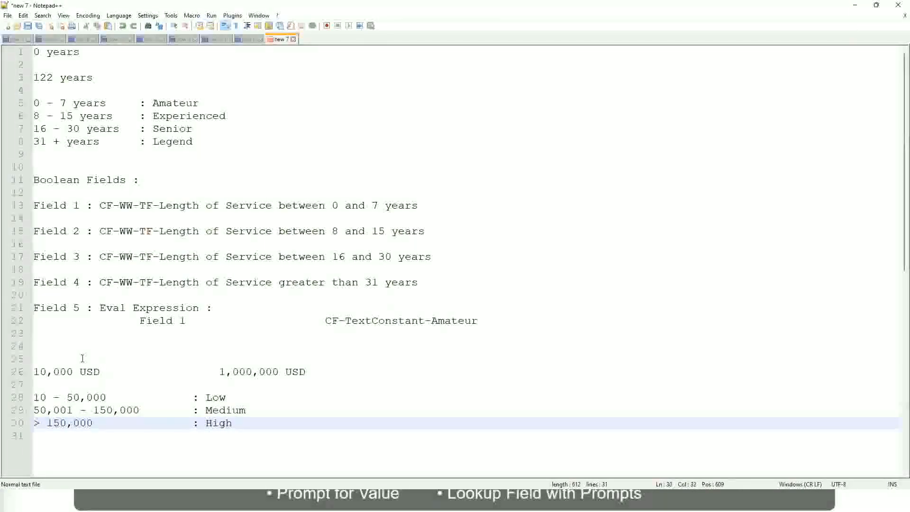
Examine the two USD amounts and how the Low, Medium and High bands divide the range between them
click(29, 371)
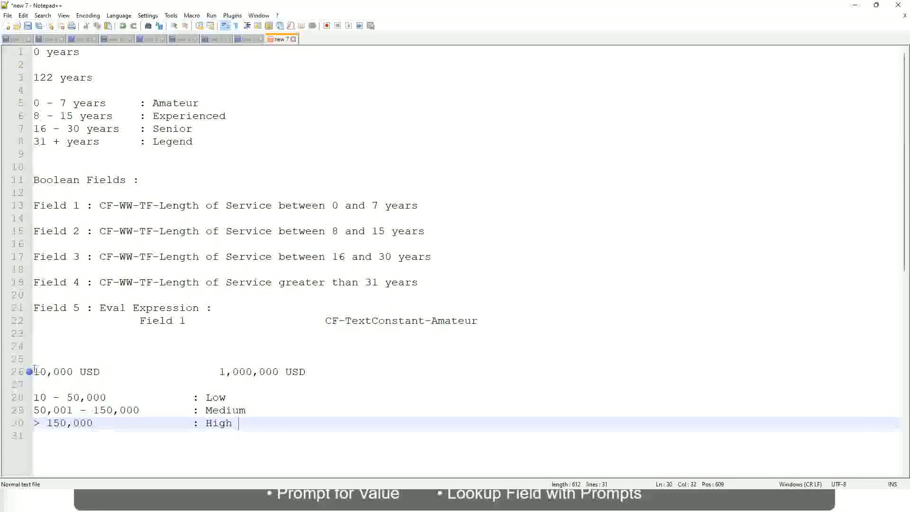
click(40, 372)
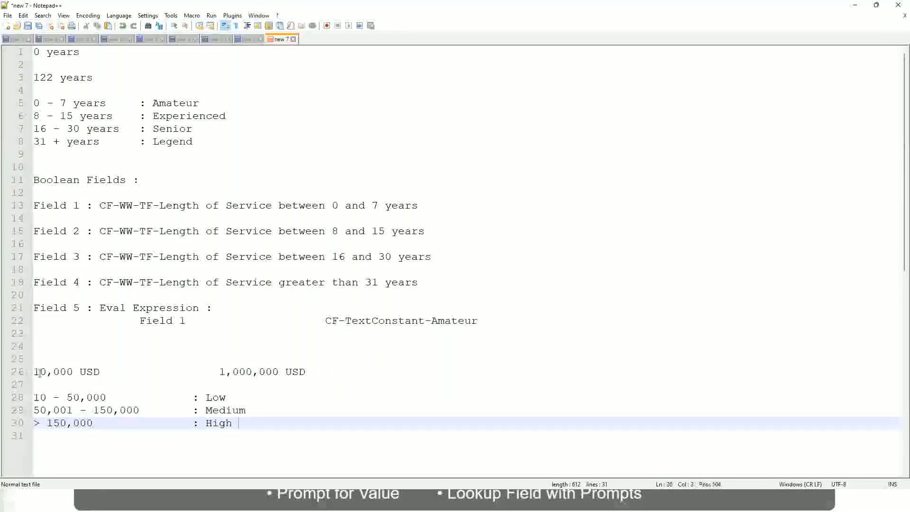
double_click(272, 372)
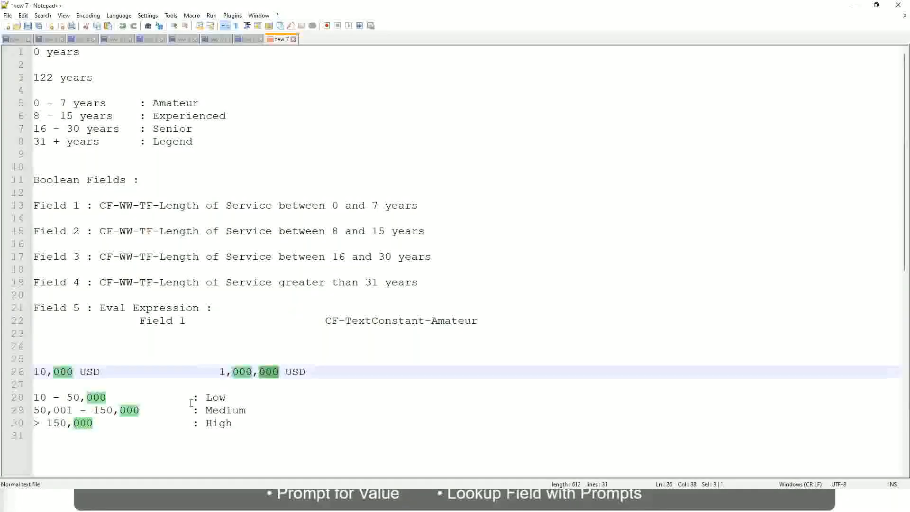
click(166, 410)
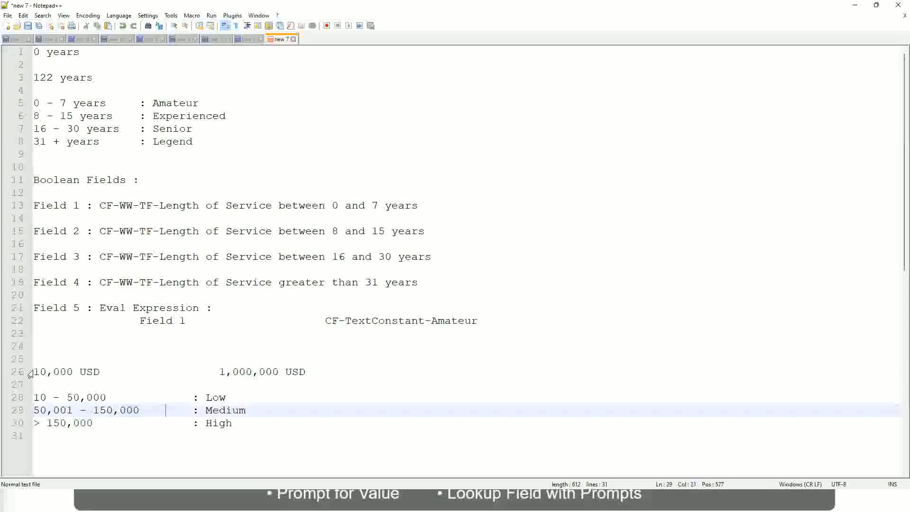
click(280, 372)
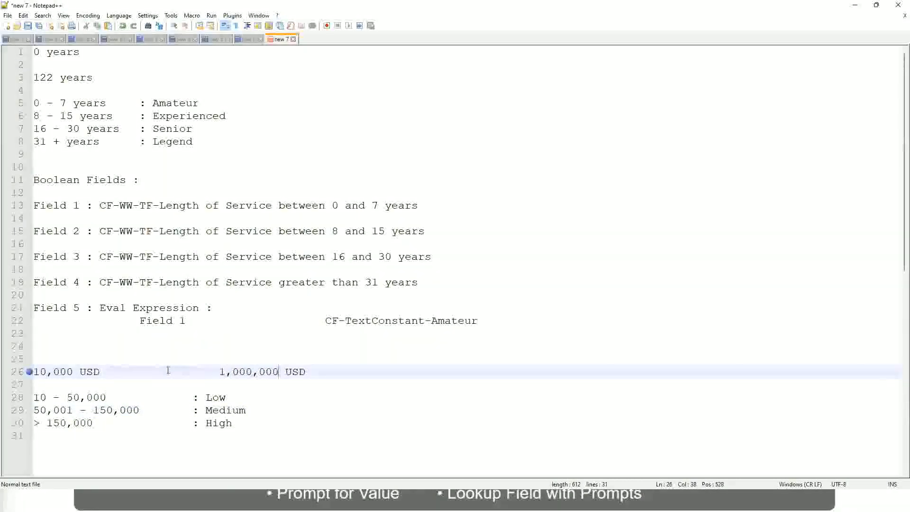
click(219, 397)
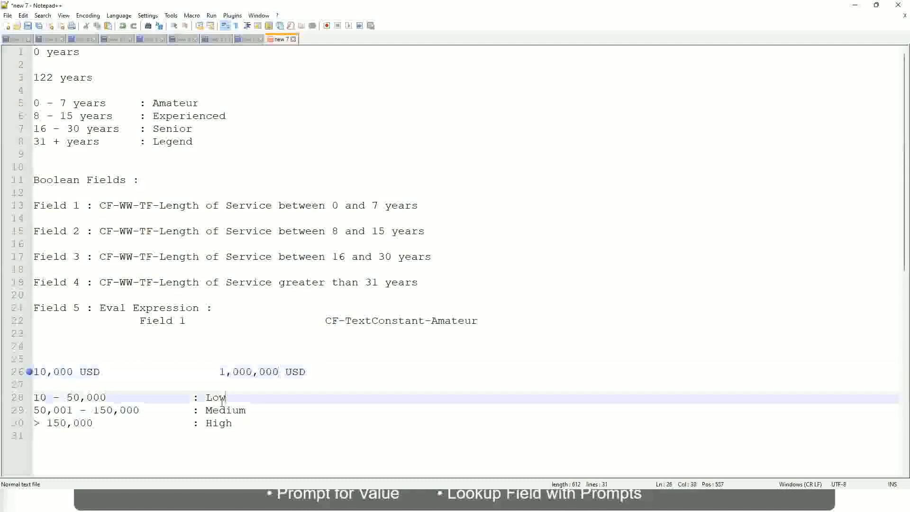
click(219, 414)
click(219, 428)
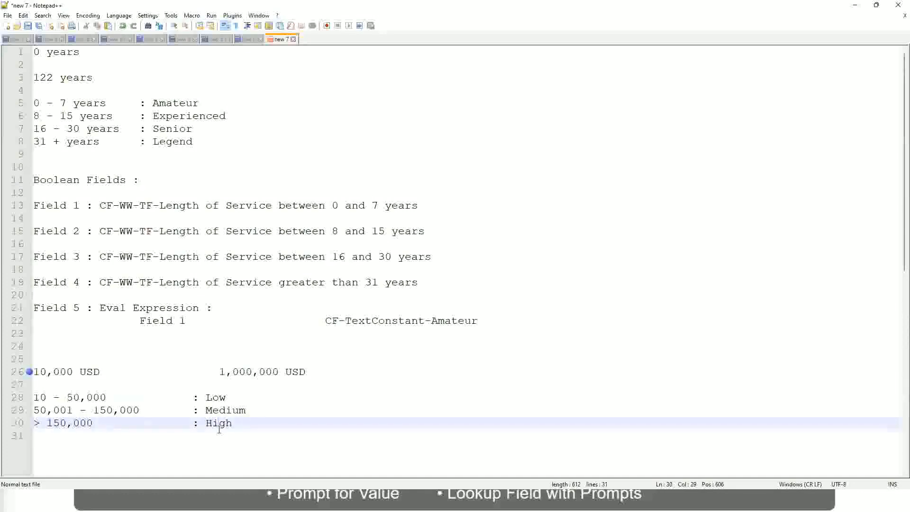
click(108, 386)
click(225, 435)
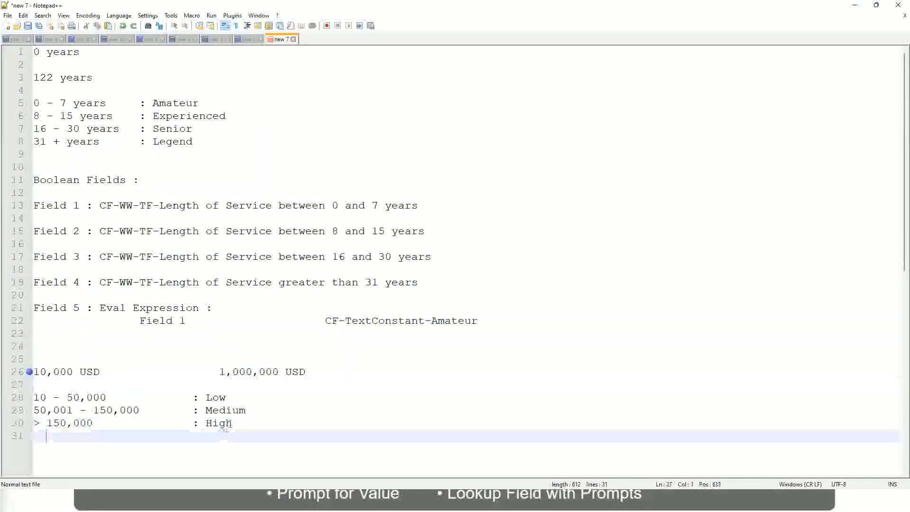
click(232, 423)
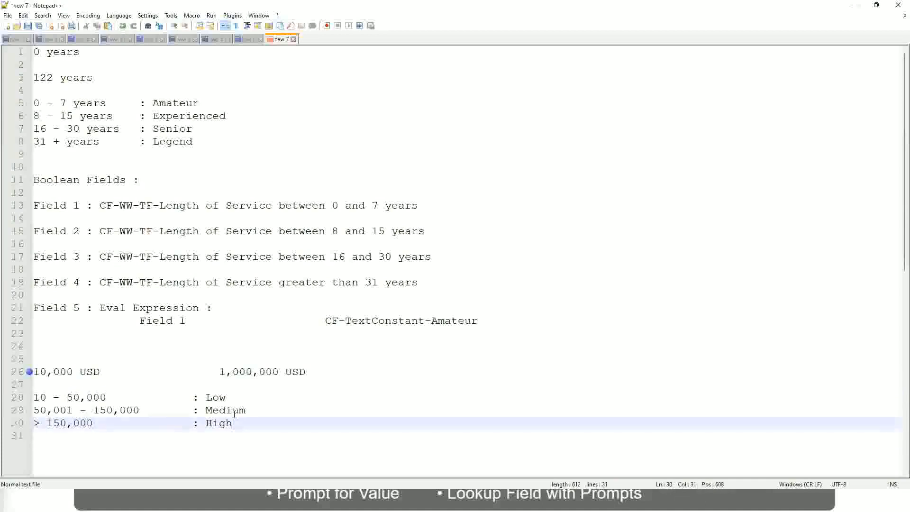